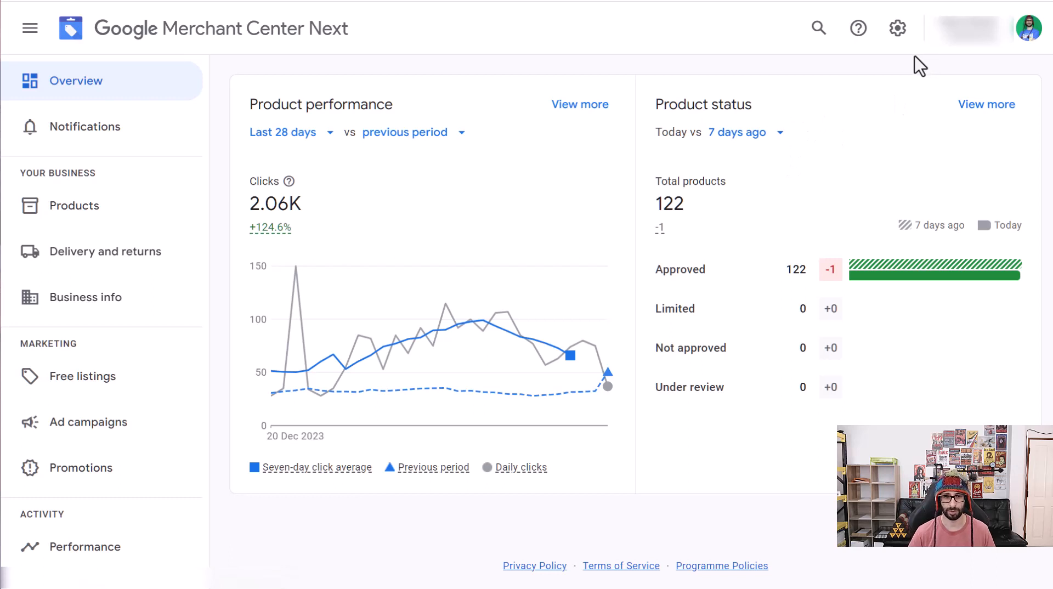
- Check the account's available and active add-ons for Promotions, and return to the overview
{"action": "left_click", "coordinate": [898, 33]}
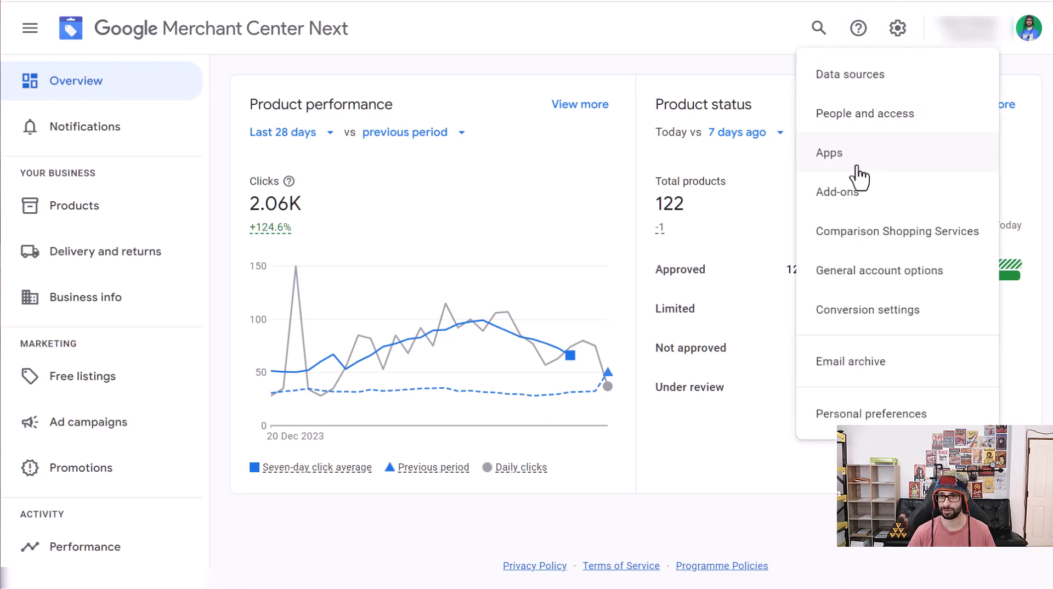
{"action": "left_click", "coordinate": [854, 195]}
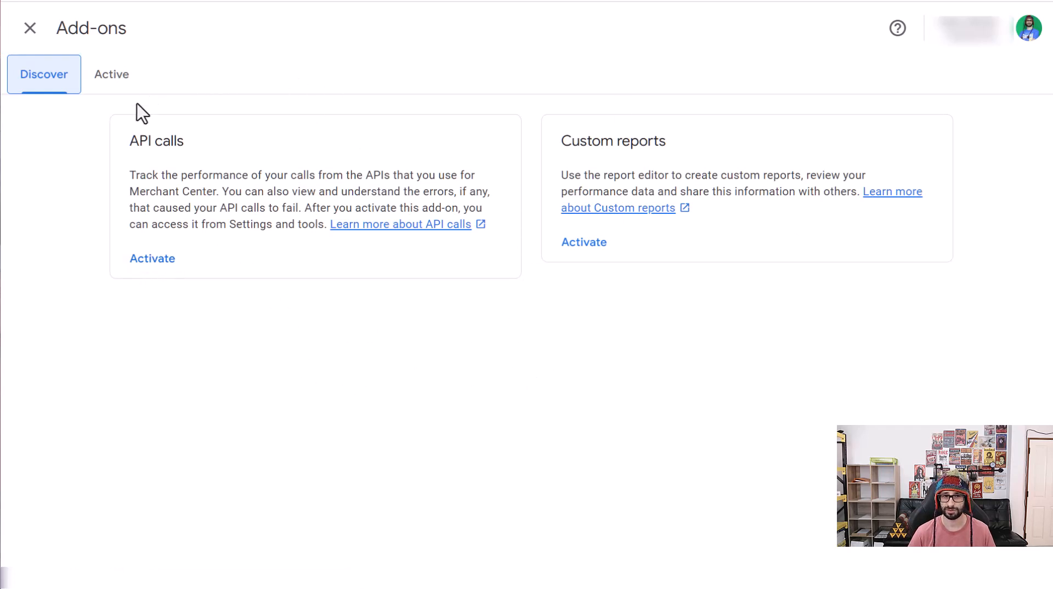
{"action": "left_click", "coordinate": [118, 86]}
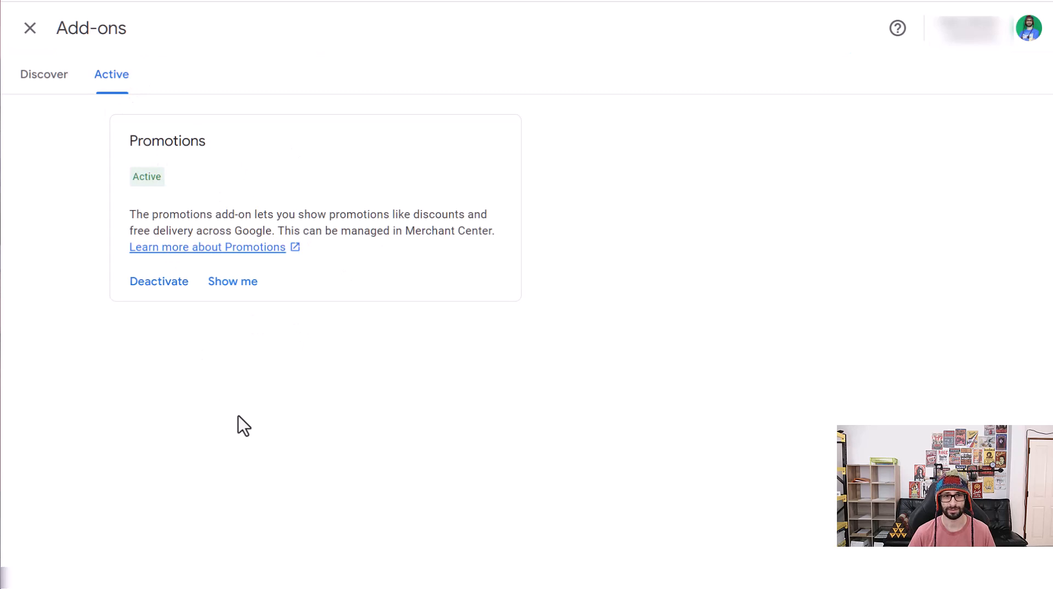
{"action": "left_click", "coordinate": [56, 83]}
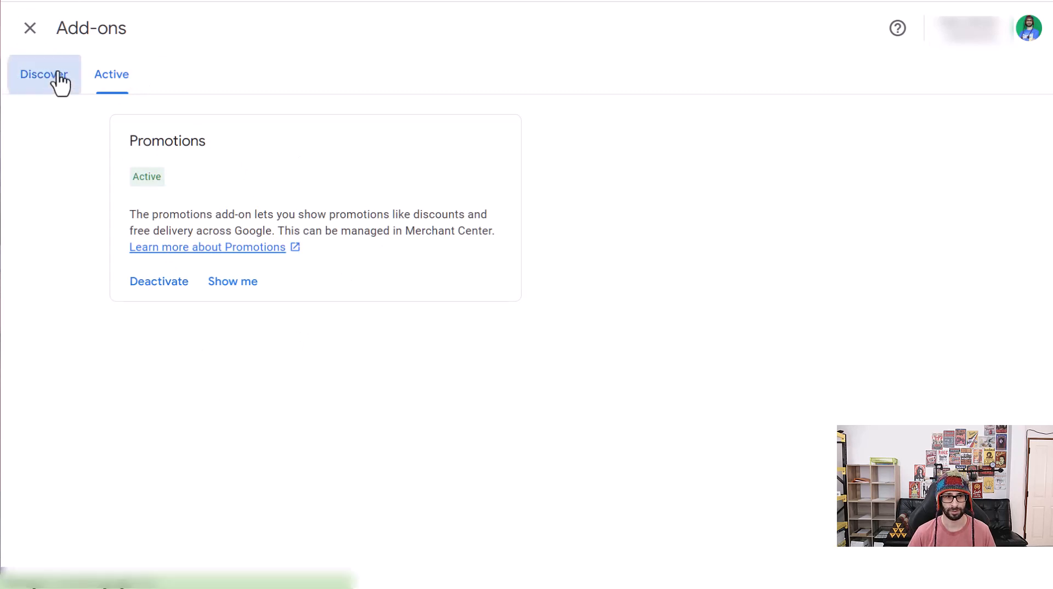
{"action": "left_click", "coordinate": [30, 28]}
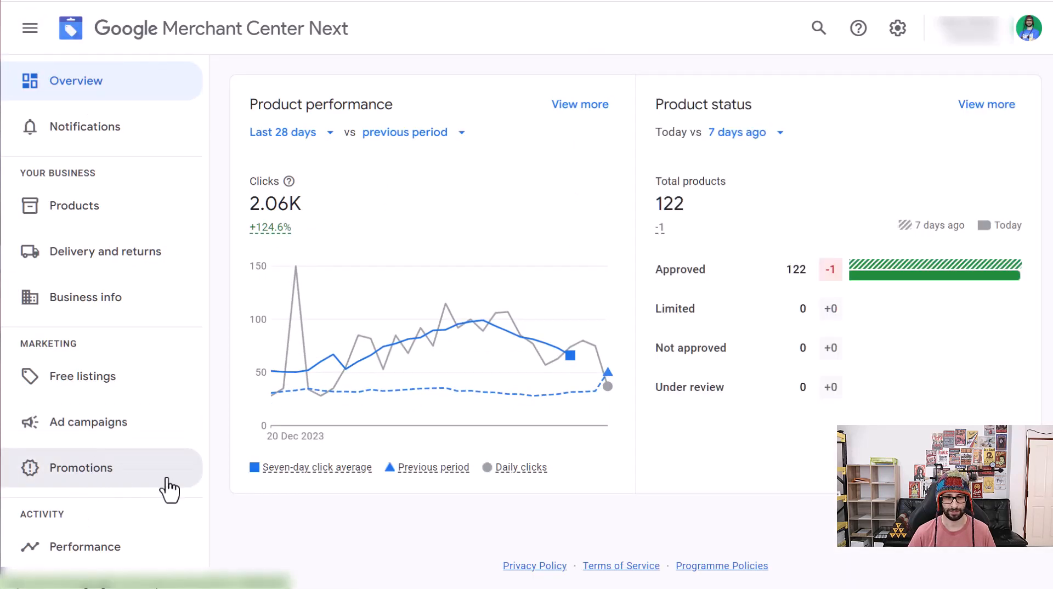
- Open the promotions list and start adding a new promotion one by one
{"action": "left_click", "coordinate": [102, 473]}
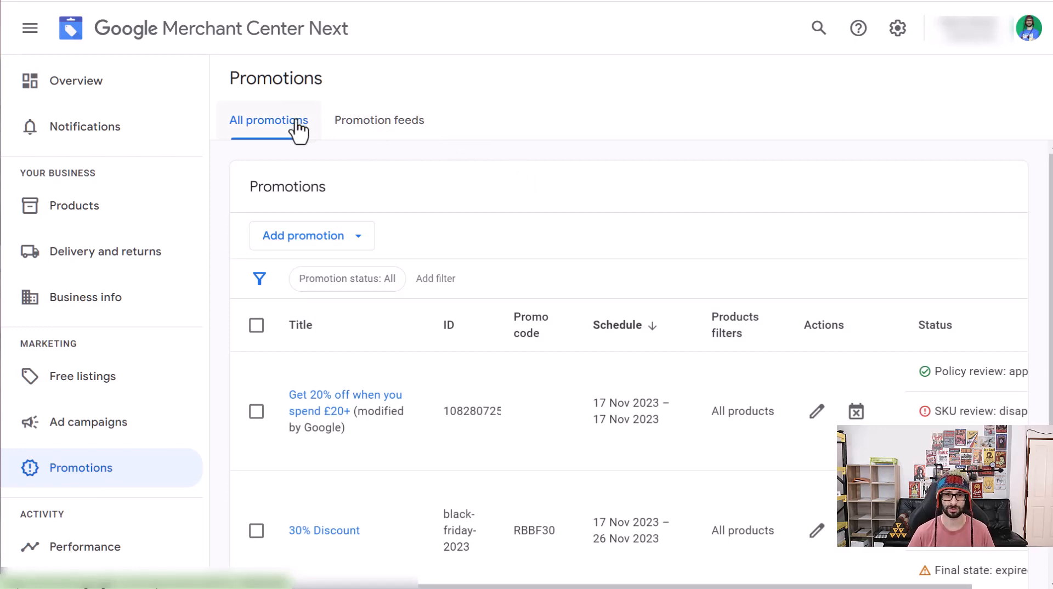
{"action": "left_click", "coordinate": [320, 237]}
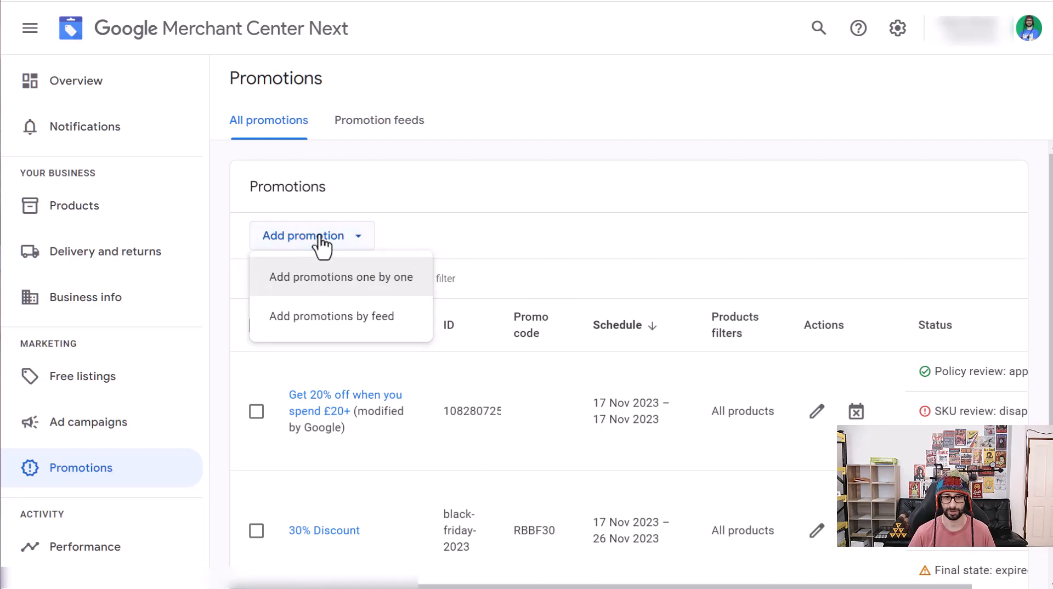
{"action": "left_click", "coordinate": [310, 289]}
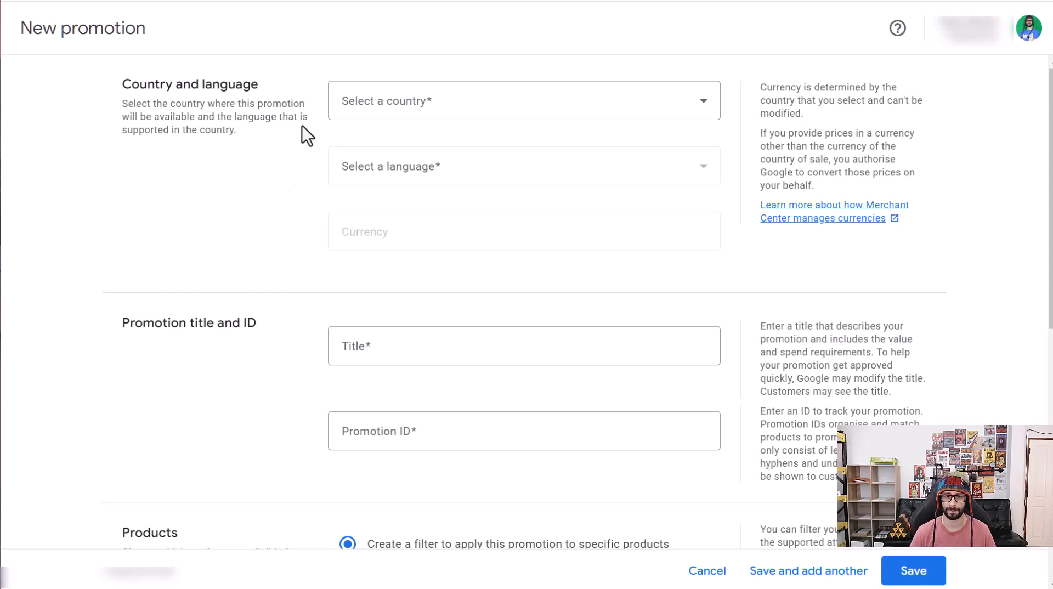
- Set the new promotion's country to United Kingdom, with English as the language
{"action": "left_click", "coordinate": [422, 104]}
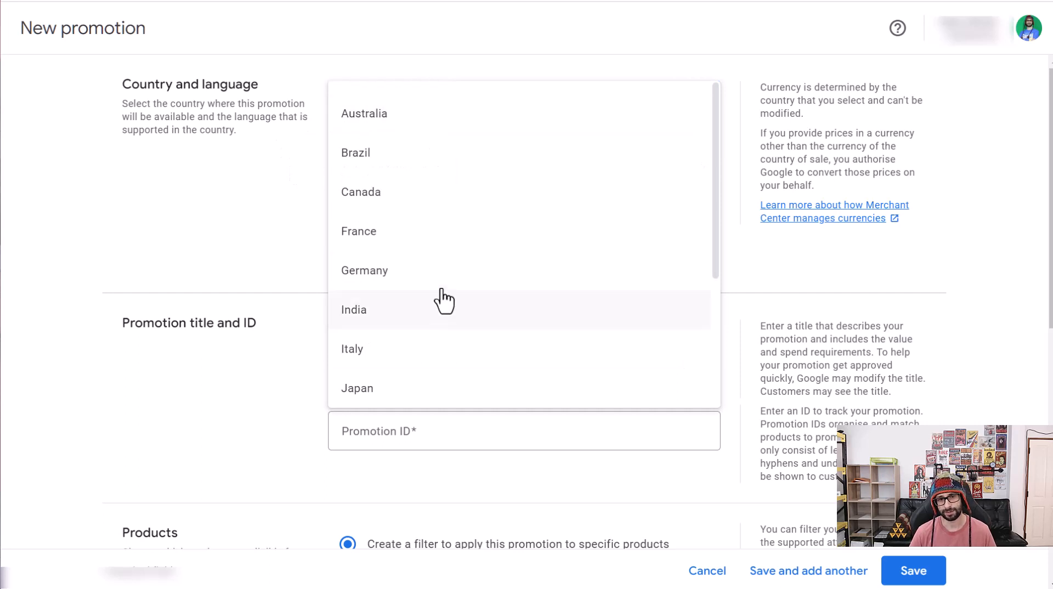
{"action": "scroll", "coordinate": [444, 285], "scroll_direction": "down", "scroll_amount": 4}
{"action": "scroll", "coordinate": [442, 285], "scroll_direction": "up", "scroll_amount": 4}
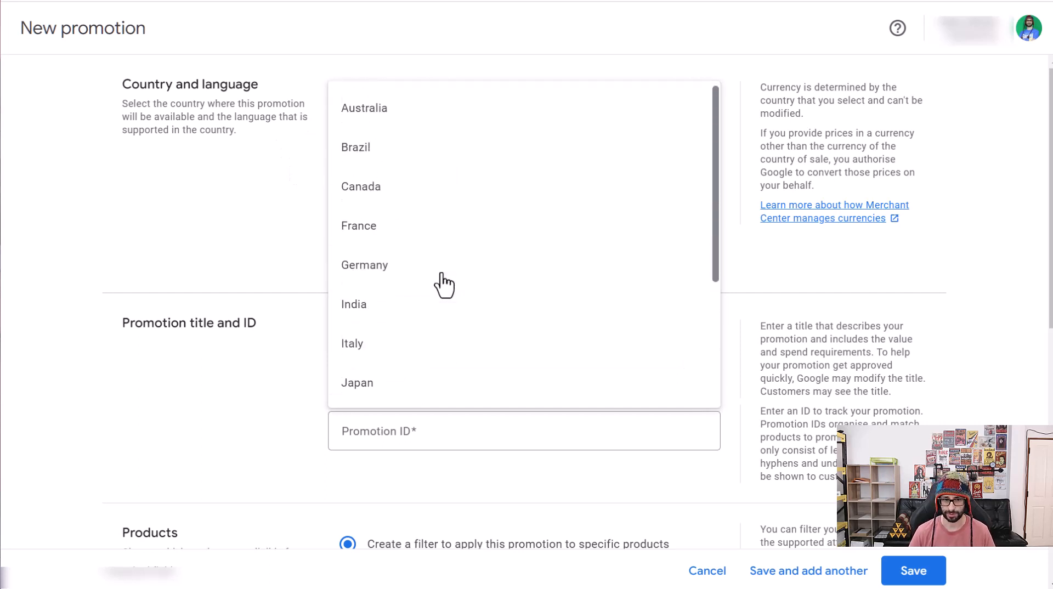
{"action": "scroll", "coordinate": [439, 284], "scroll_direction": "down", "scroll_amount": 4}
{"action": "scroll", "coordinate": [439, 225], "scroll_direction": "up", "scroll_amount": 4}
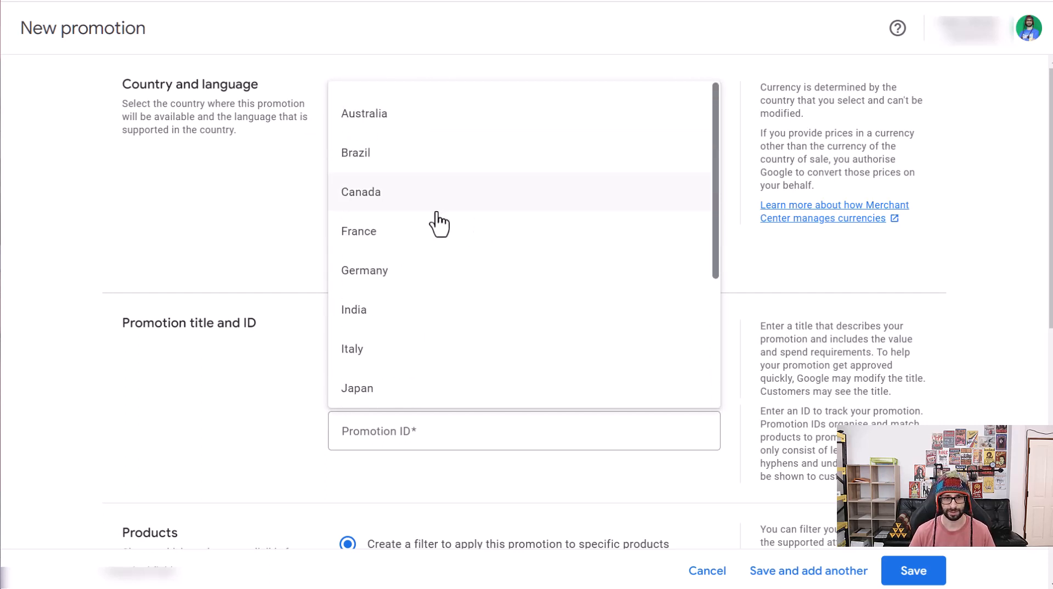
{"action": "scroll", "coordinate": [428, 329], "scroll_direction": "down", "scroll_amount": 4}
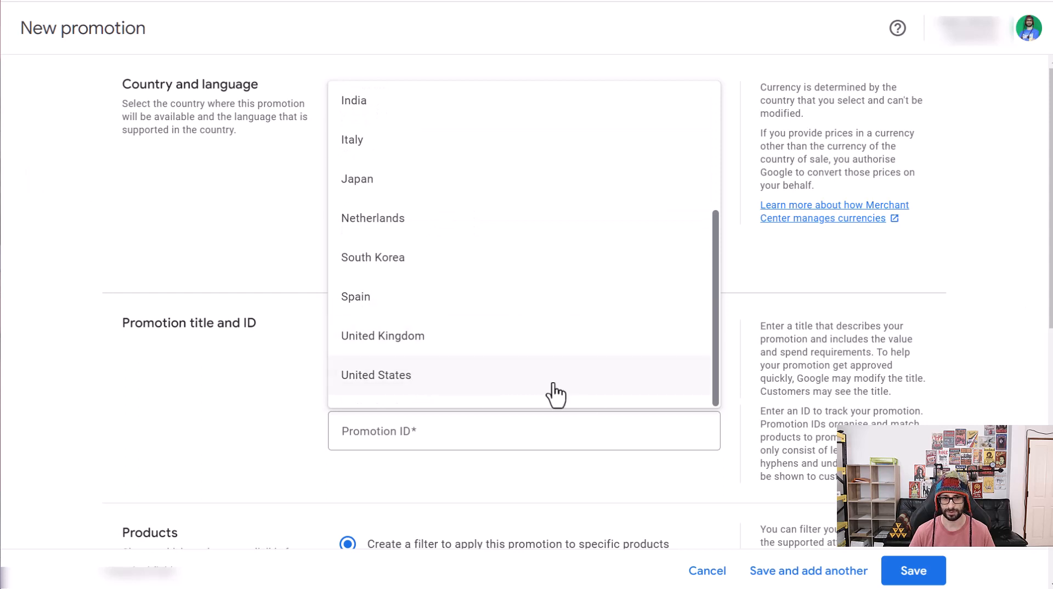
{"action": "left_click", "coordinate": [458, 348]}
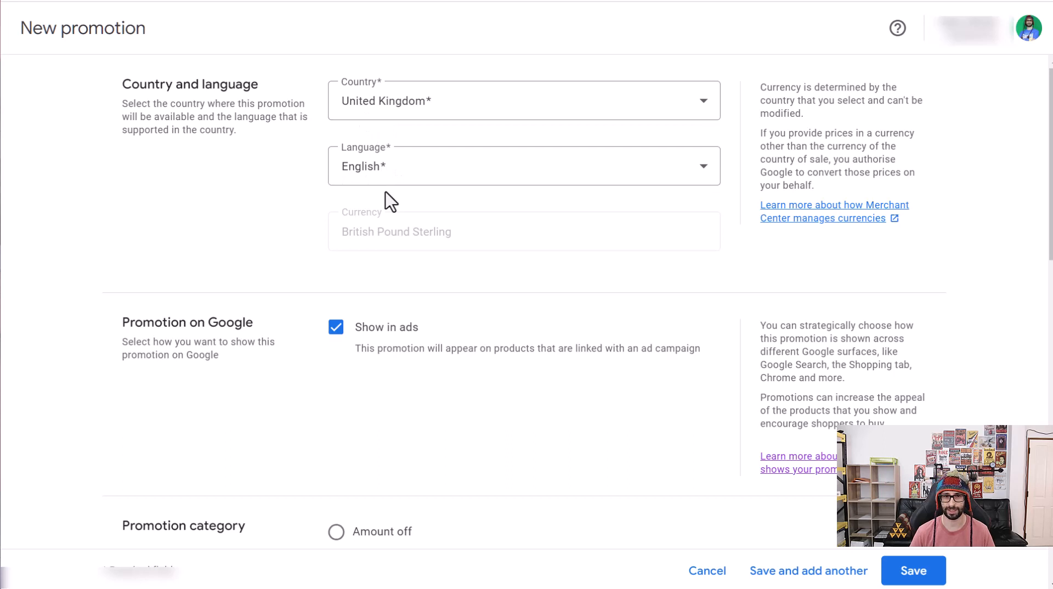
{"action": "left_click", "coordinate": [388, 178]}
{"action": "left_click", "coordinate": [393, 178]}
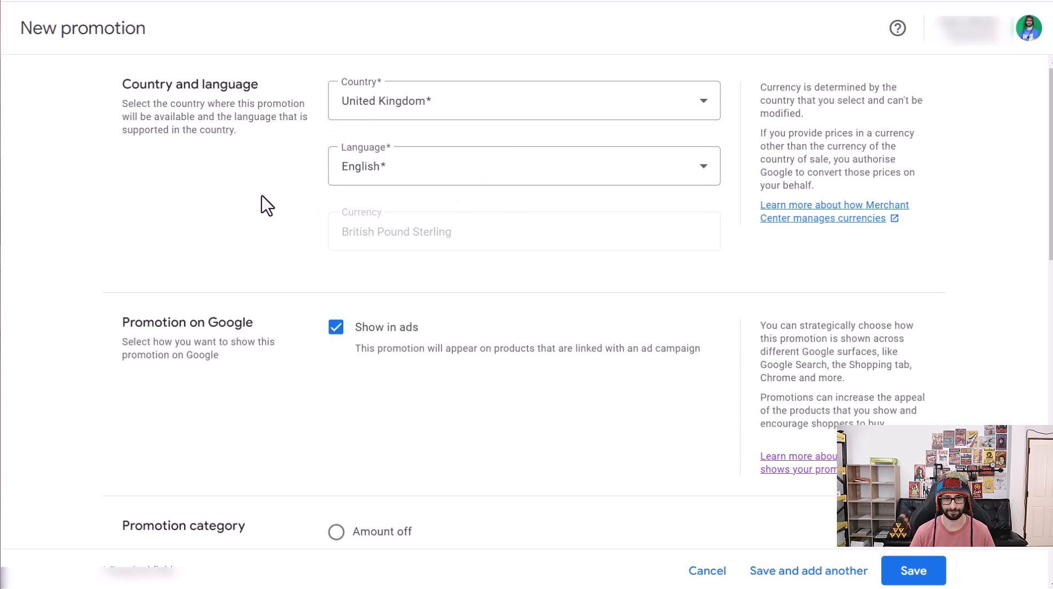
- Switch the country to United States to compare where the promotion can show on Google, and set it back to United Kingdom
{"action": "scroll", "coordinate": [267, 206], "scroll_direction": "down", "scroll_amount": 1}
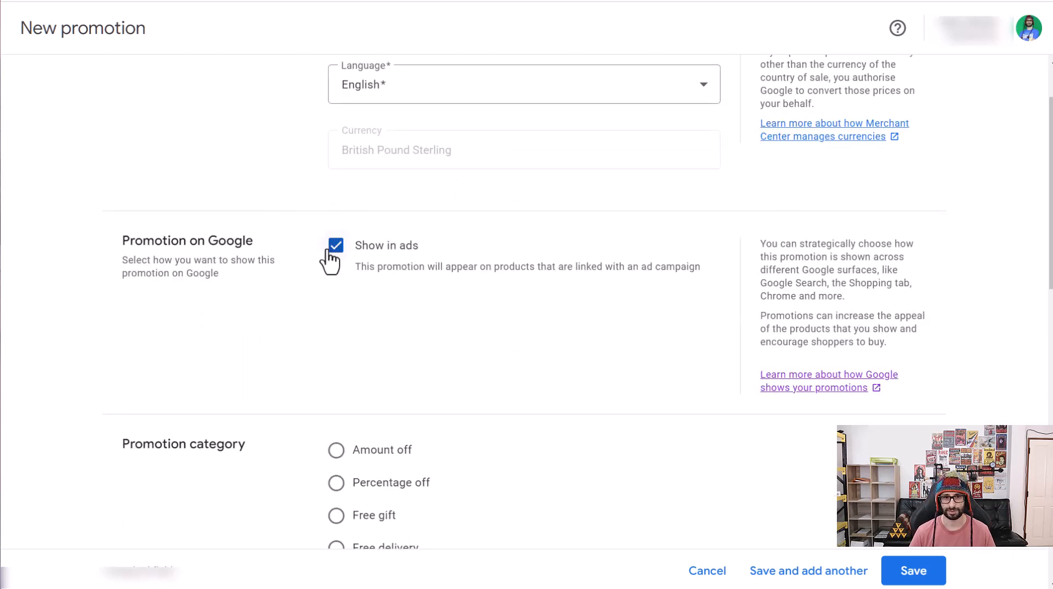
{"action": "scroll", "coordinate": [407, 318], "scroll_direction": "down", "scroll_amount": 3}
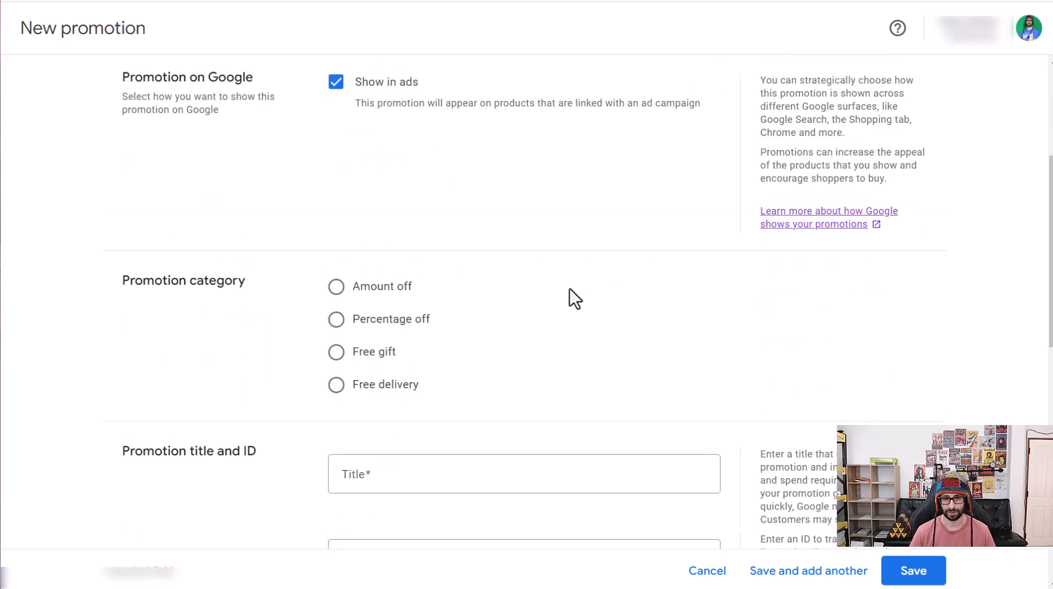
{"action": "scroll", "coordinate": [329, 145], "scroll_direction": "up", "scroll_amount": 4}
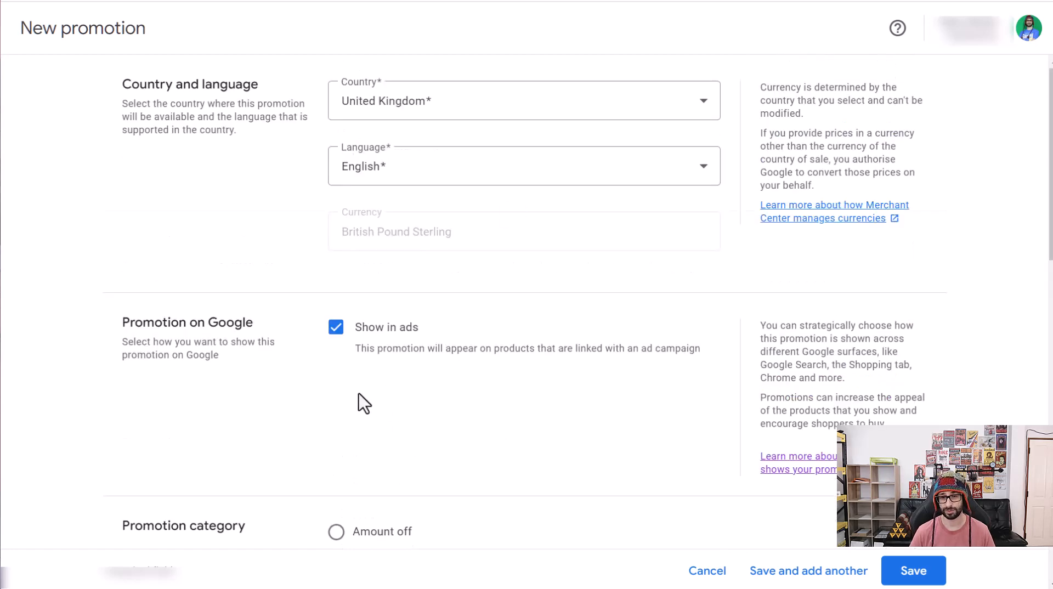
{"action": "left_click", "coordinate": [423, 103]}
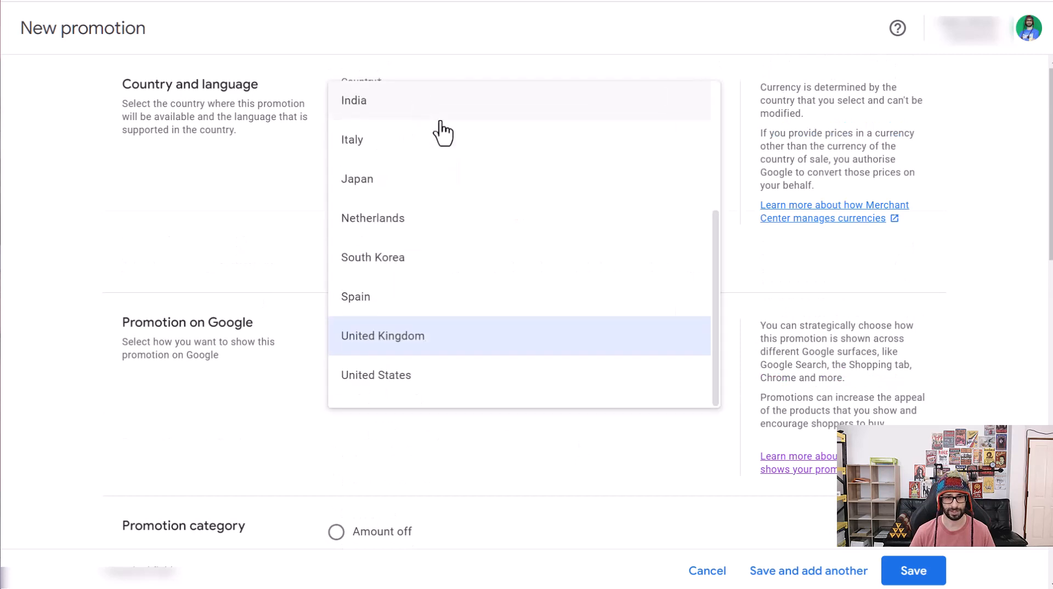
{"action": "left_click", "coordinate": [412, 384]}
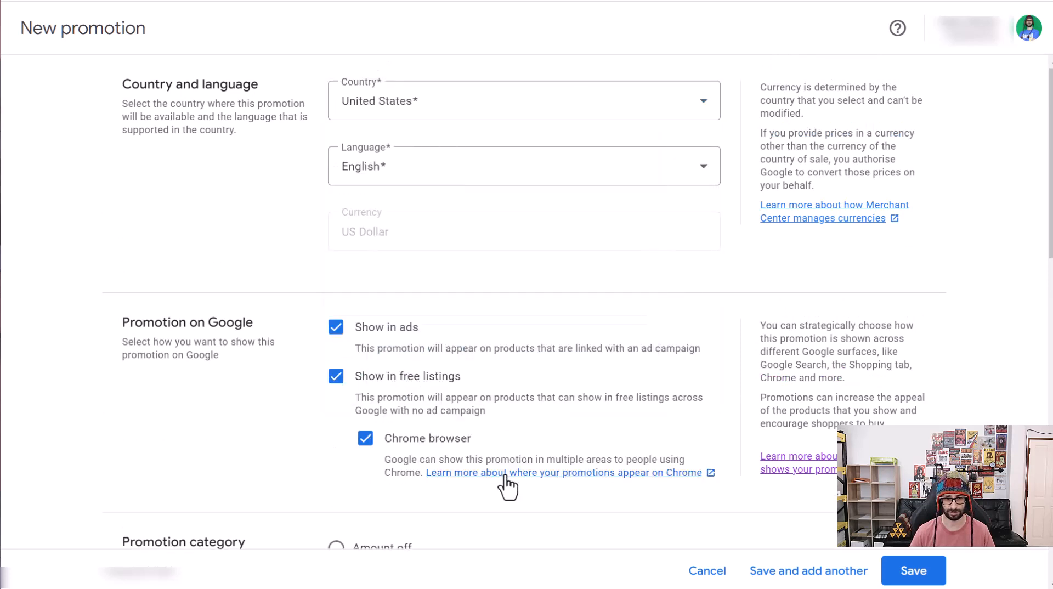
{"action": "scroll", "coordinate": [475, 400], "scroll_direction": "down", "scroll_amount": 1}
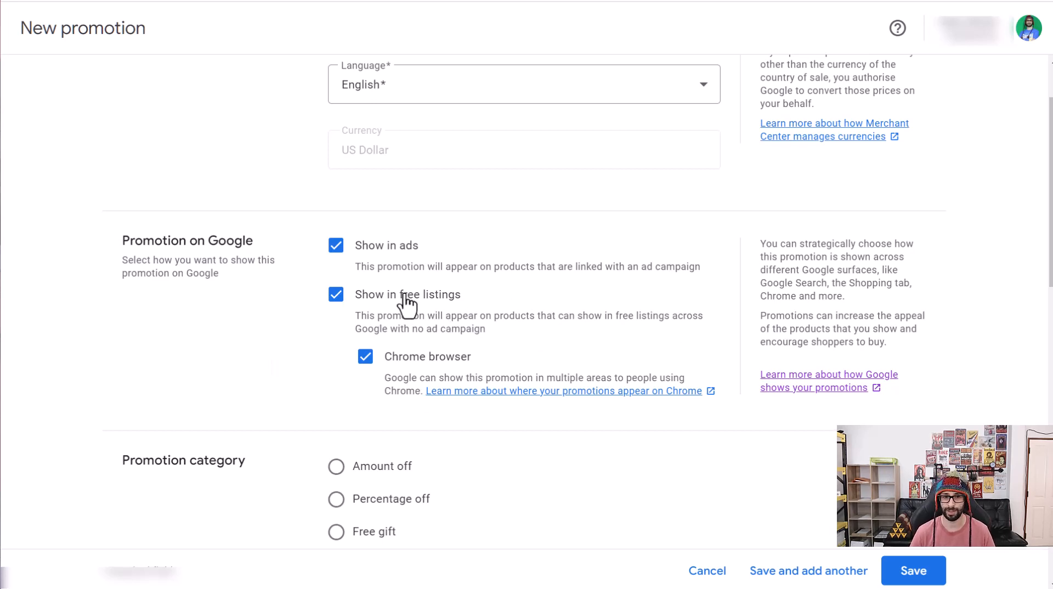
{"action": "scroll", "coordinate": [232, 265], "scroll_direction": "up", "scroll_amount": 2}
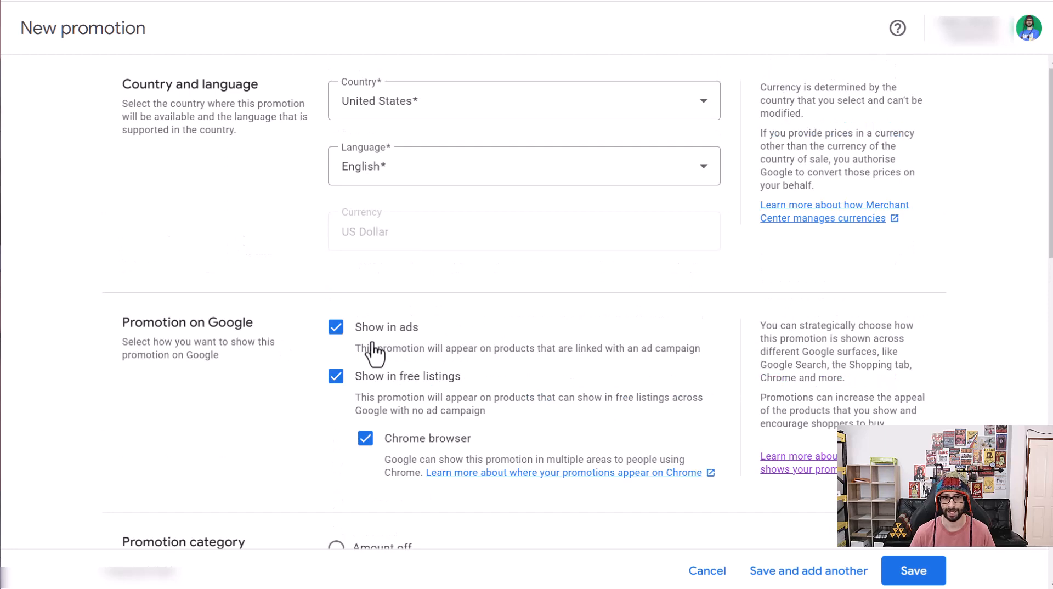
{"action": "left_click", "coordinate": [417, 102]}
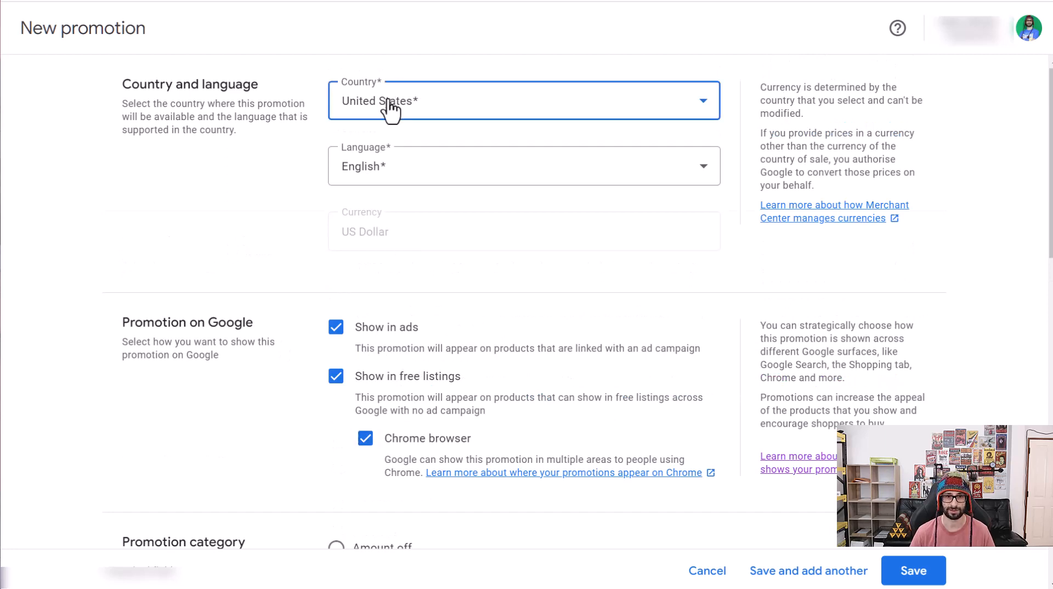
{"action": "left_click", "coordinate": [384, 345]}
- Preview the Free delivery options and set the promotion category to Amount off
{"action": "scroll", "coordinate": [230, 375], "scroll_direction": "down", "scroll_amount": 6}
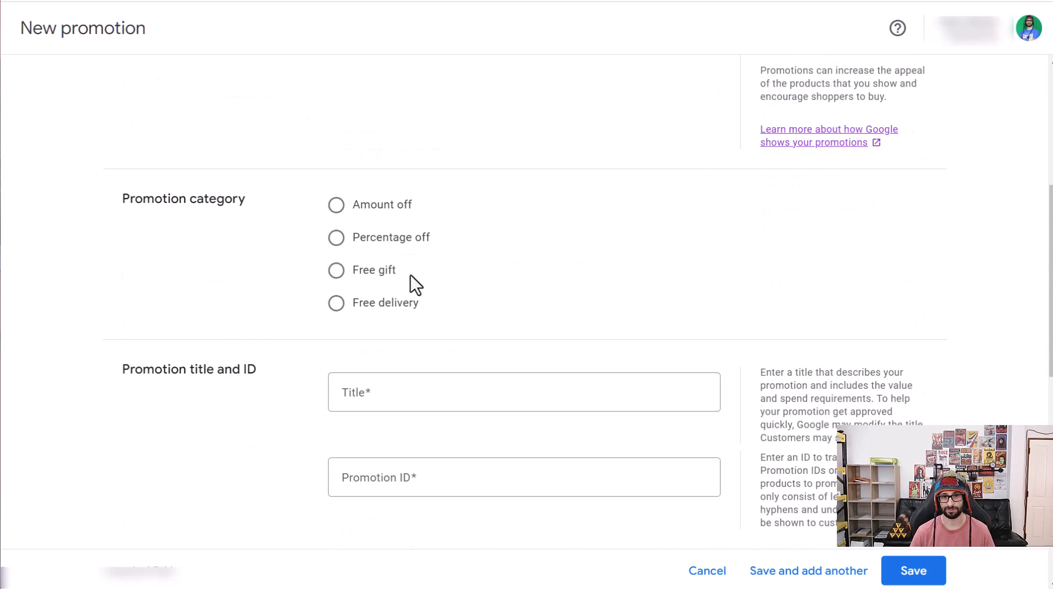
{"action": "left_click", "coordinate": [402, 211]}
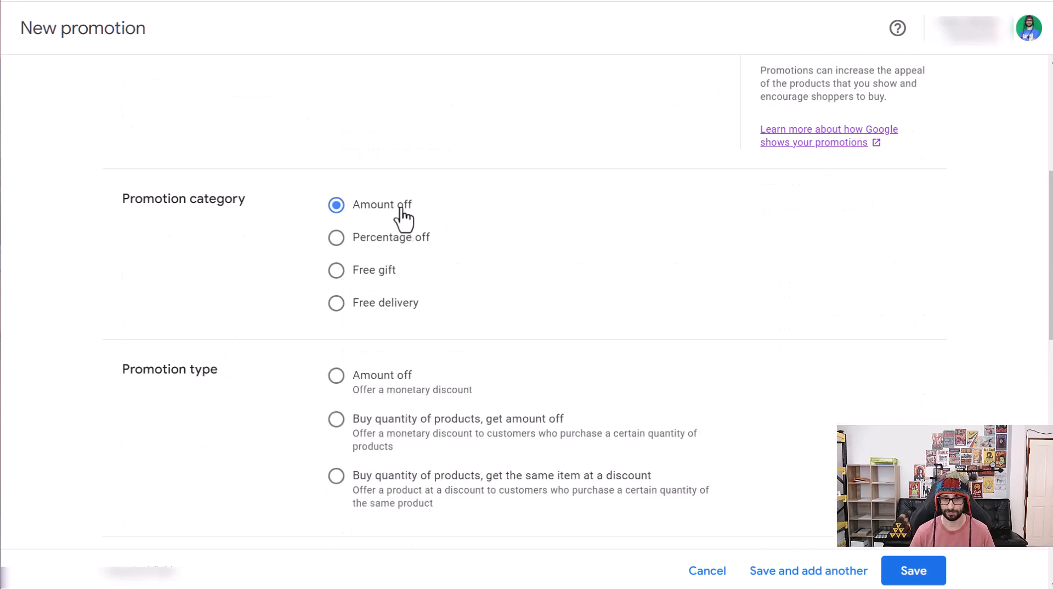
{"action": "left_click", "coordinate": [379, 318]}
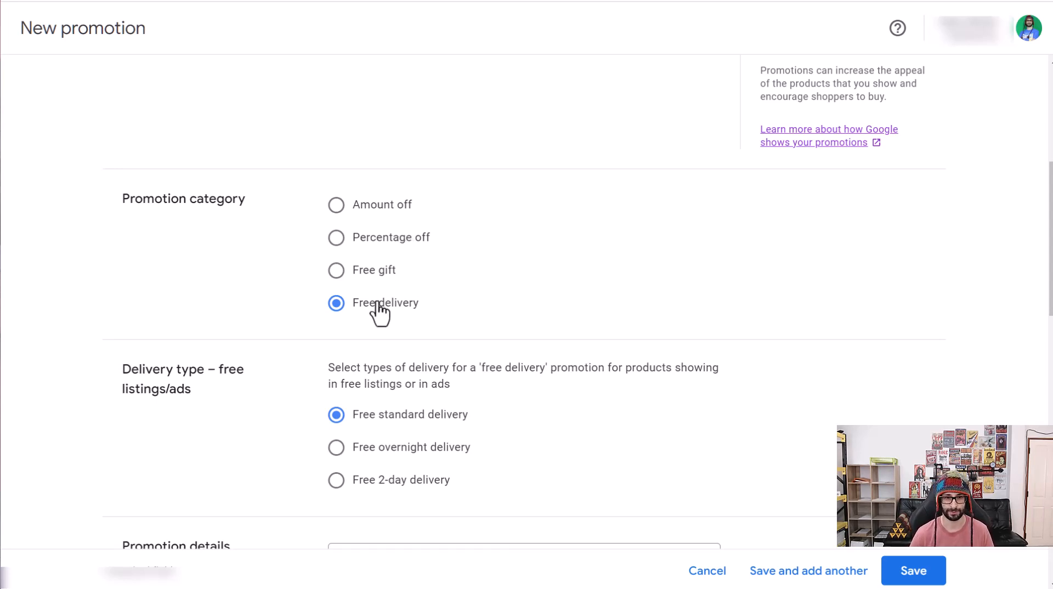
{"action": "left_click", "coordinate": [403, 208]}
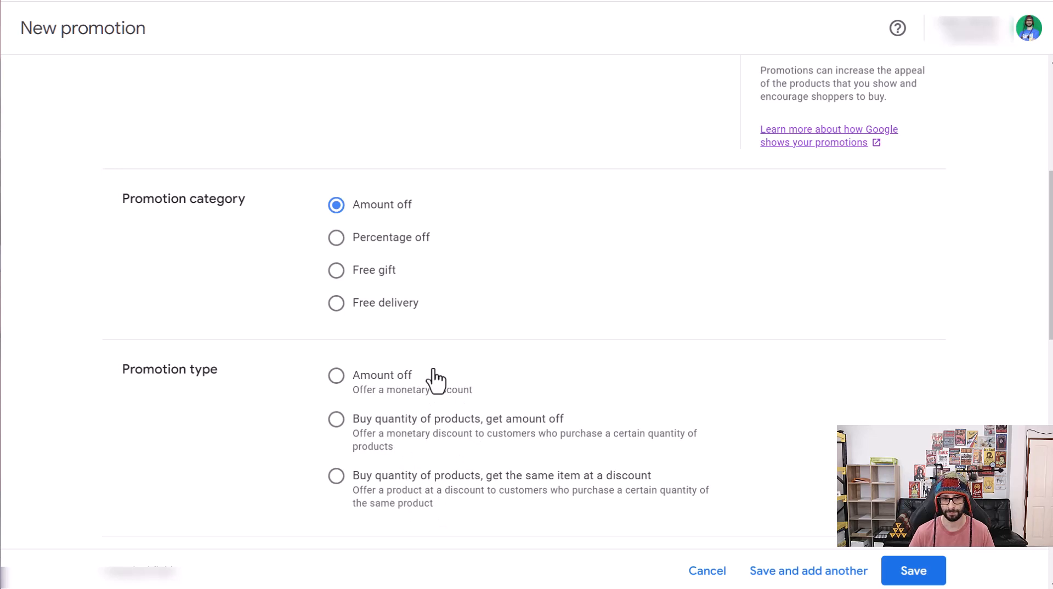
- Try the available promotion types and choose "Buy quantity of products, get the same item at a discount"
{"action": "left_click", "coordinate": [368, 380]}
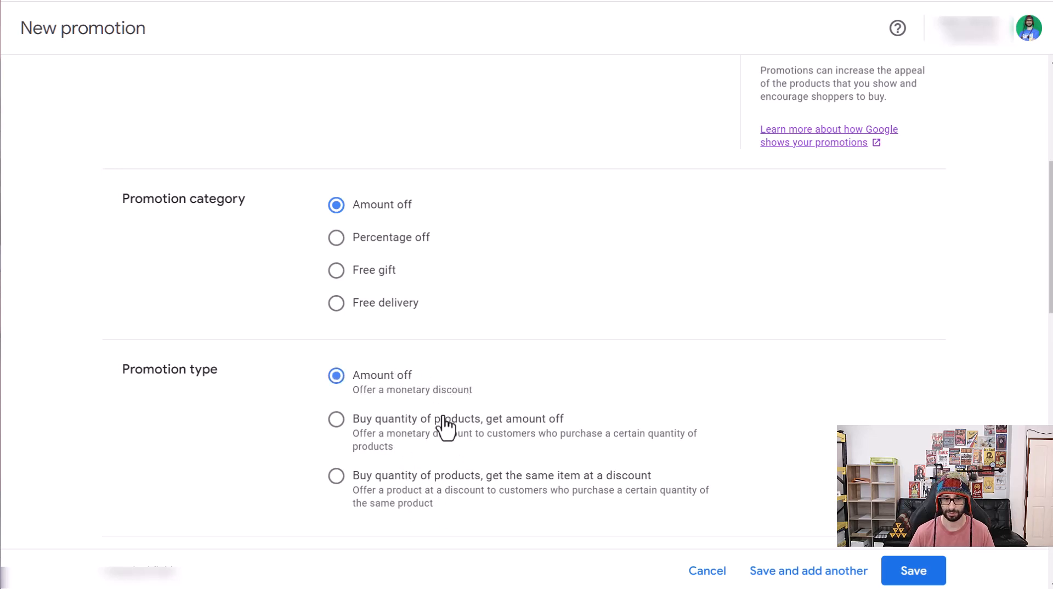
{"action": "left_click", "coordinate": [409, 417]}
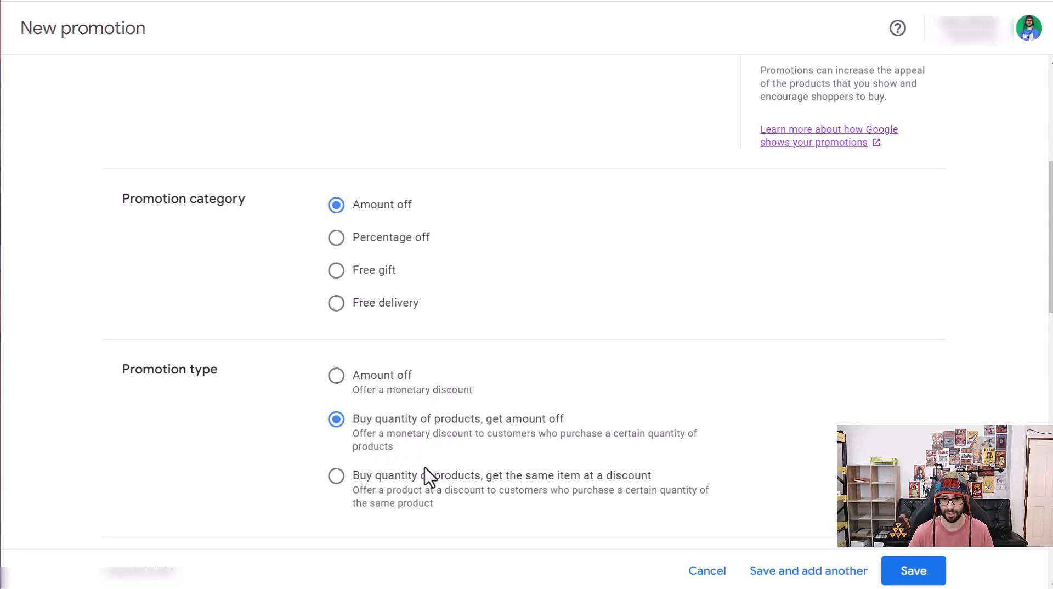
{"action": "left_click", "coordinate": [421, 488]}
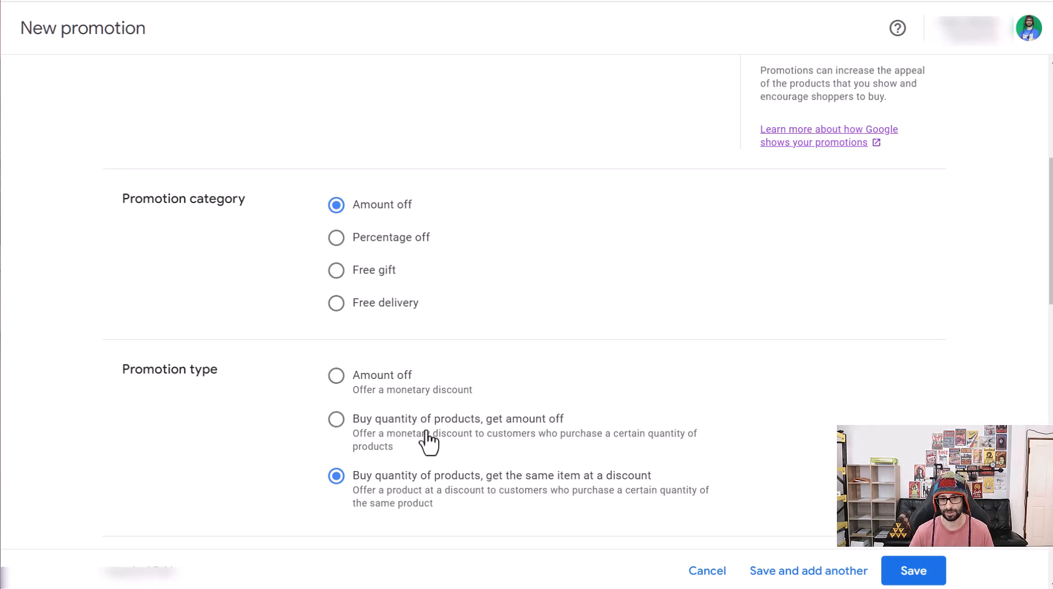
{"action": "left_click", "coordinate": [404, 436]}
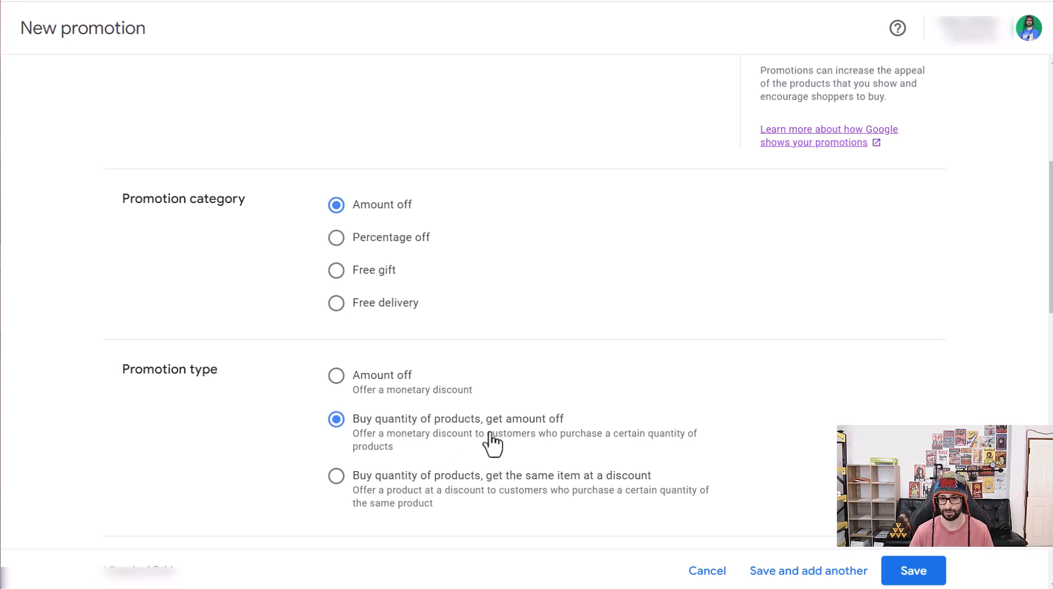
{"action": "left_click", "coordinate": [462, 485]}
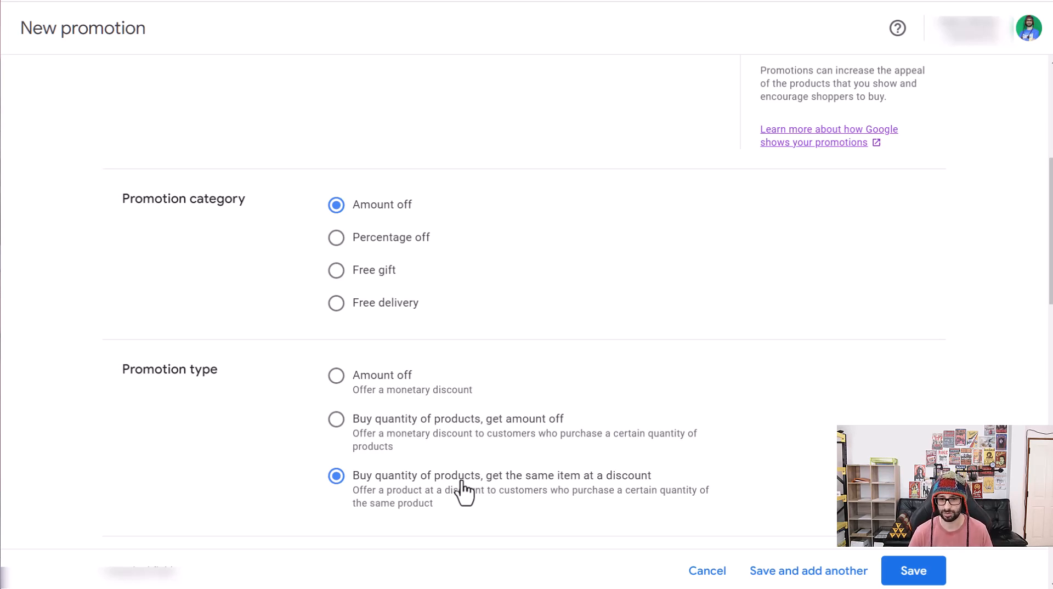
- Set the quantity purchased to 3 and the quantity discounted to 1, and open the discount amount for entry
{"action": "scroll", "coordinate": [462, 479], "scroll_direction": "down", "scroll_amount": 3}
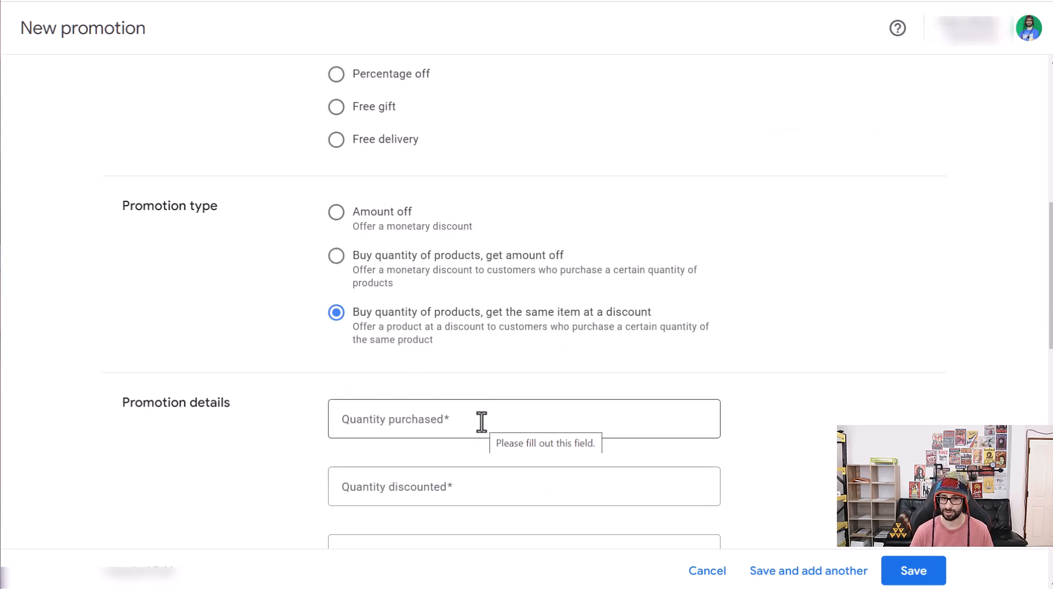
{"action": "left_click", "coordinate": [499, 488]}
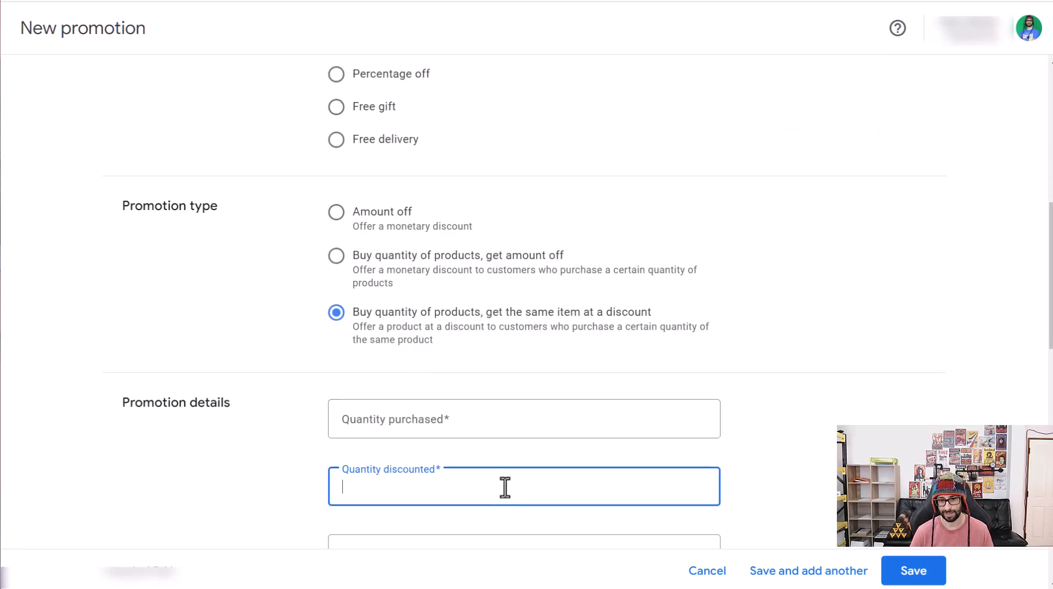
{"action": "left_click", "coordinate": [575, 419]}
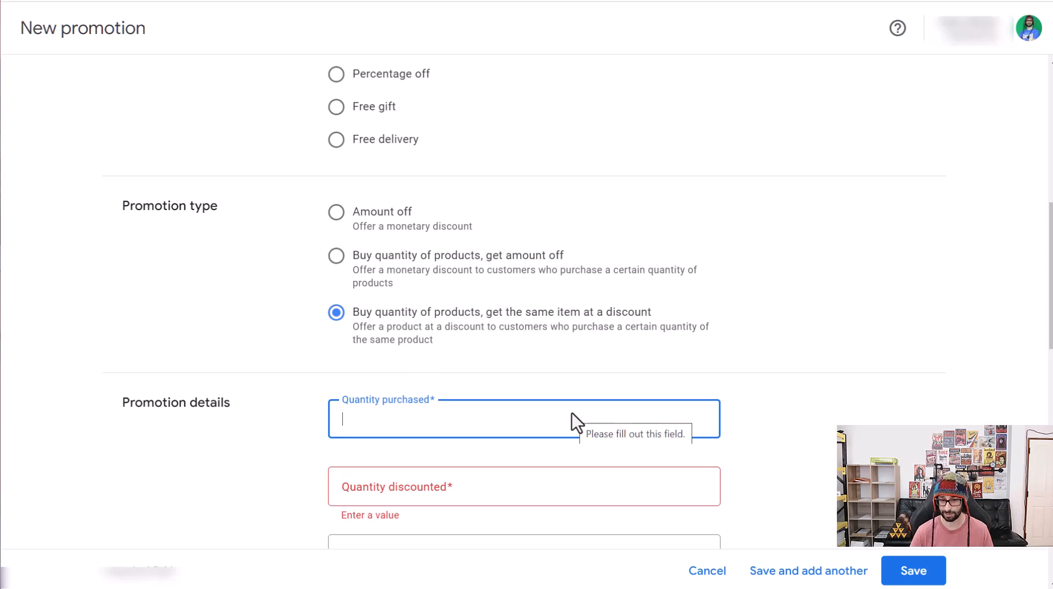
{"action": "type", "text": "3"}
{"action": "left_click", "coordinate": [574, 499]}
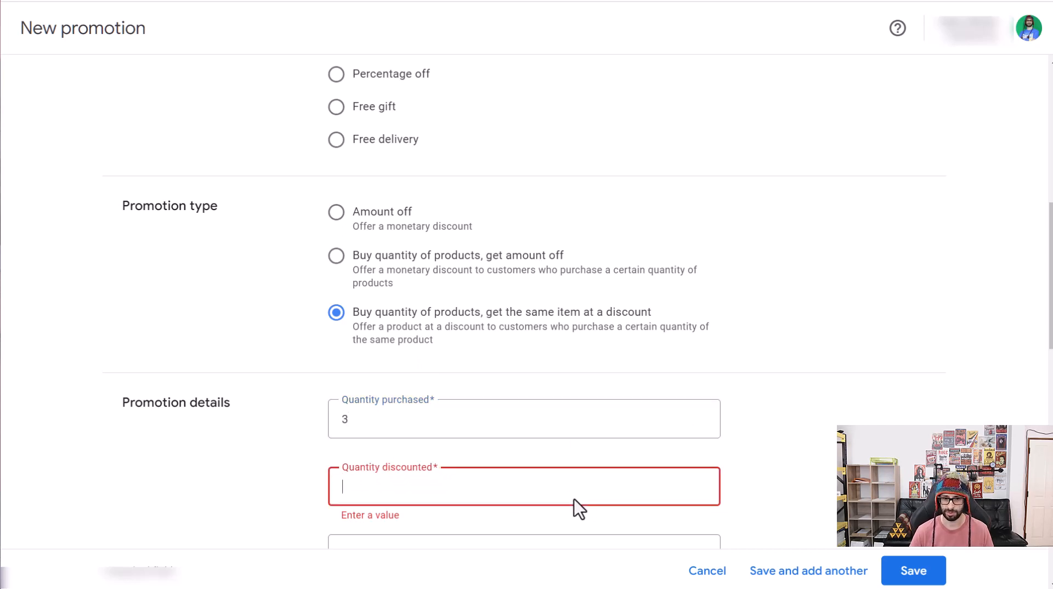
{"action": "type", "text": "1"}
{"action": "scroll", "coordinate": [527, 491], "scroll_direction": "down", "scroll_amount": 3}
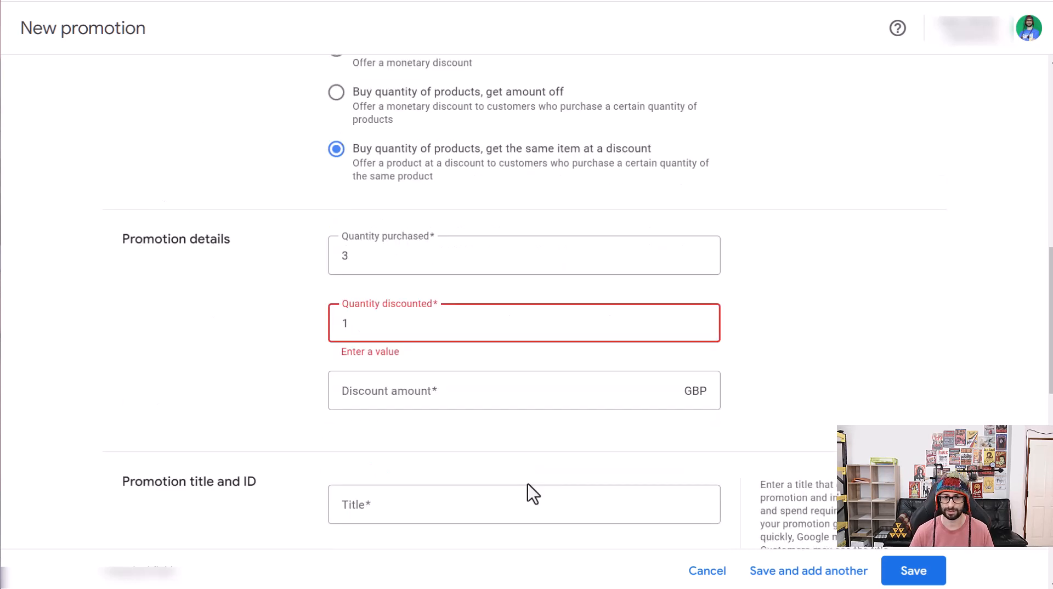
{"action": "left_click", "coordinate": [557, 389]}
- Set the promotion category to Percentage off and the type to "Buy quantity of products, get the same item at a percent off"
{"action": "scroll", "coordinate": [558, 398], "scroll_direction": "up", "scroll_amount": 5}
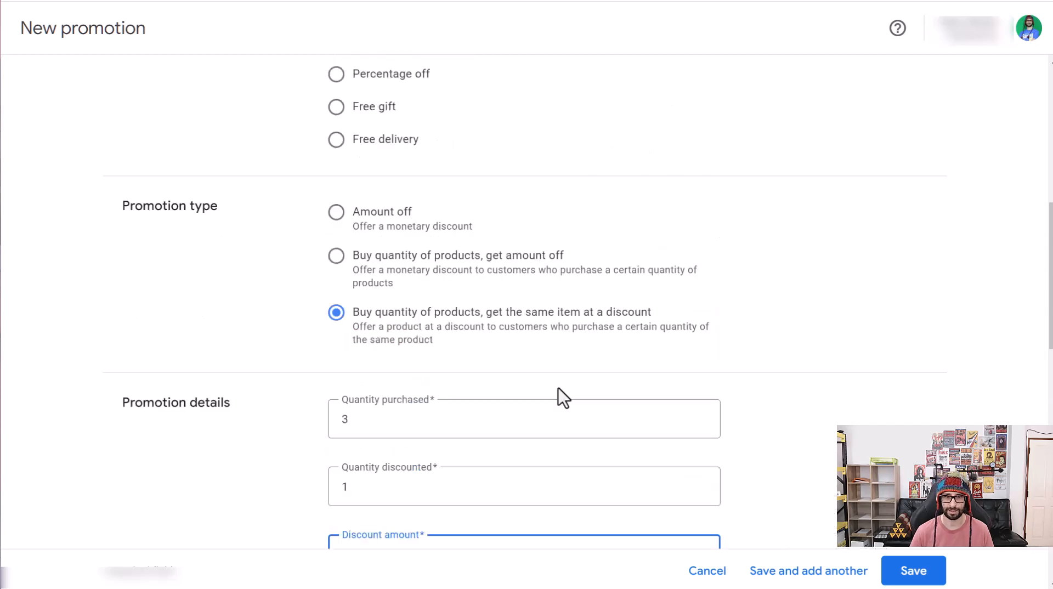
{"action": "left_click", "coordinate": [370, 155]}
{"action": "scroll", "coordinate": [547, 257], "scroll_direction": "down", "scroll_amount": 2}
{"action": "scroll", "coordinate": [547, 257], "scroll_direction": "down", "scroll_amount": 4}
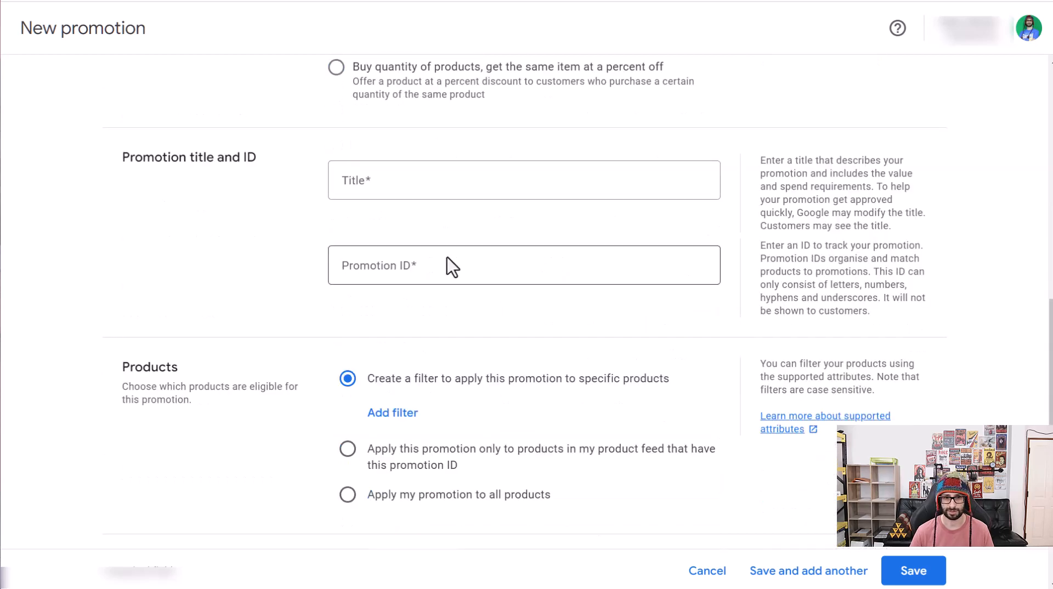
{"action": "scroll", "coordinate": [404, 181], "scroll_direction": "up", "scroll_amount": 4}
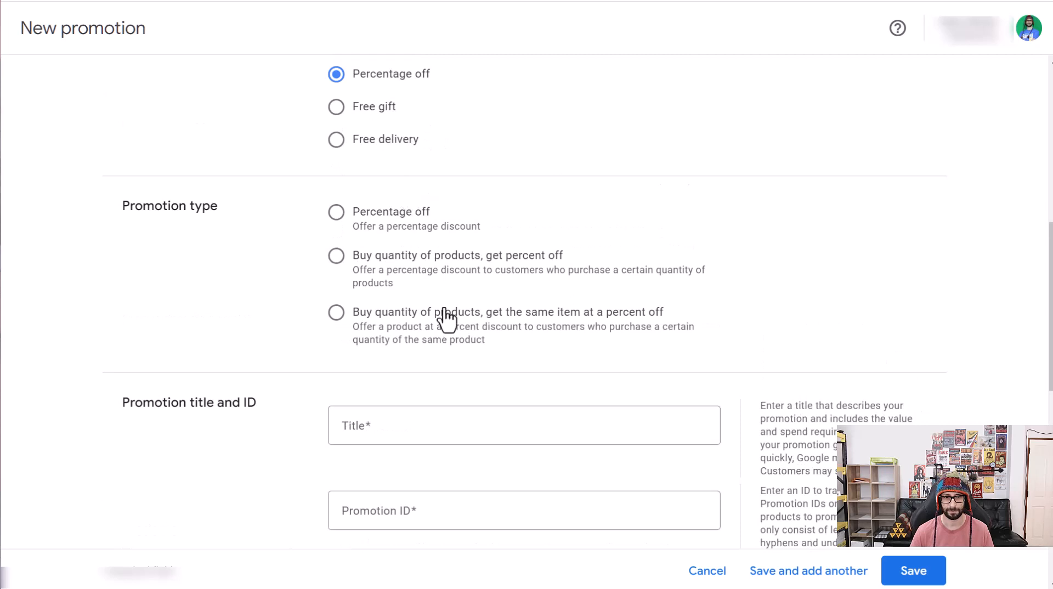
{"action": "left_click", "coordinate": [421, 327]}
{"action": "scroll", "coordinate": [493, 360], "scroll_direction": "down", "scroll_amount": 3}
- Enter 3 as the quantity purchased, 1 as the quantity discounted and 100% as the discount percentage
{"action": "left_click", "coordinate": [491, 261]}
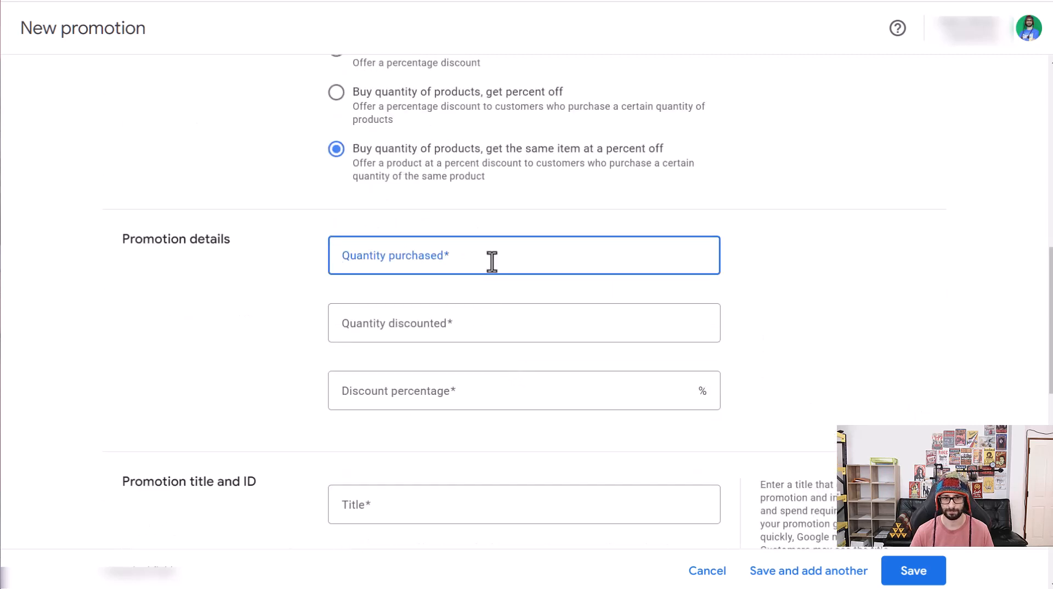
{"action": "type", "text": "3"}
{"action": "left_click", "coordinate": [447, 333]}
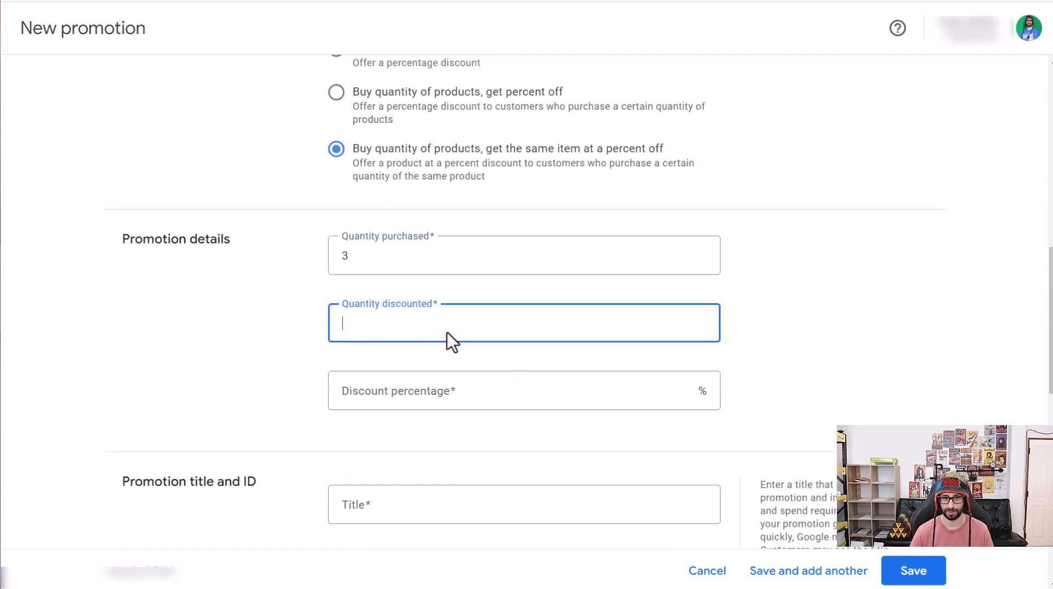
{"action": "type", "text": "1"}
{"action": "left_click", "coordinate": [455, 405]}
{"action": "type", "text": "11"}
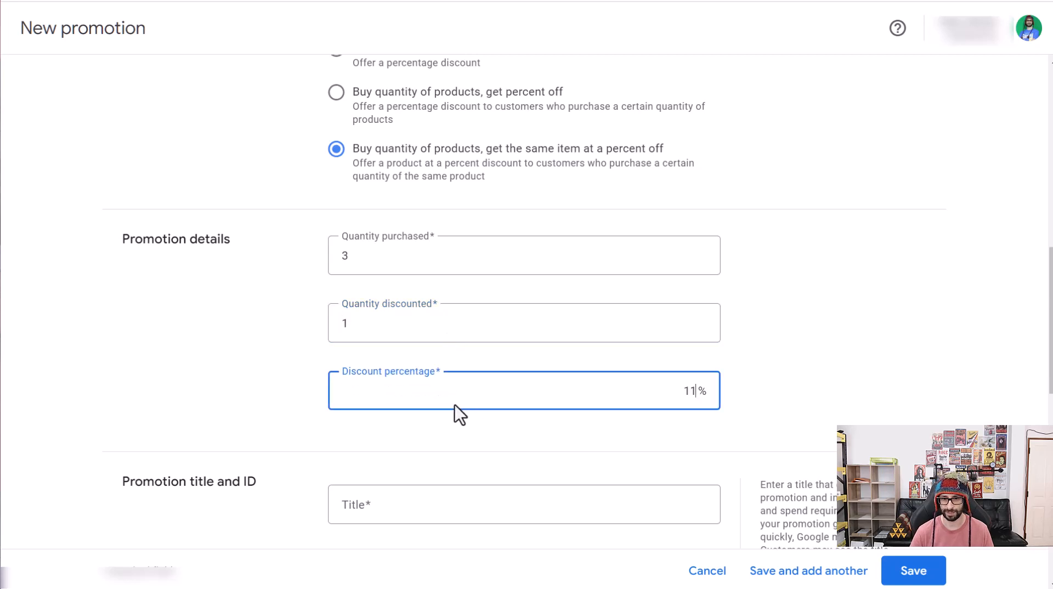
{"action": "type", "text": "5"}
{"action": "key", "text": "BackSpace"}
{"action": "key", "text": "BackSpace"}
{"action": "type", "text": "00"}
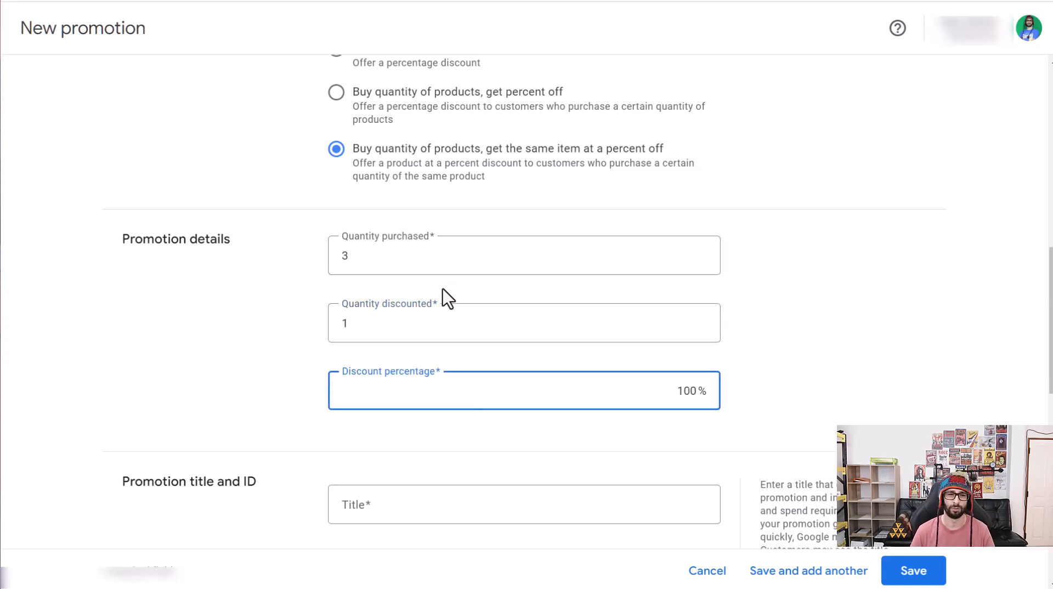
- Change the quantity purchased to 1 and the discount percentage to 50%
{"action": "scroll", "coordinate": [382, 267], "scroll_direction": "down", "scroll_amount": 2}
{"action": "left_click", "coordinate": [351, 247]}
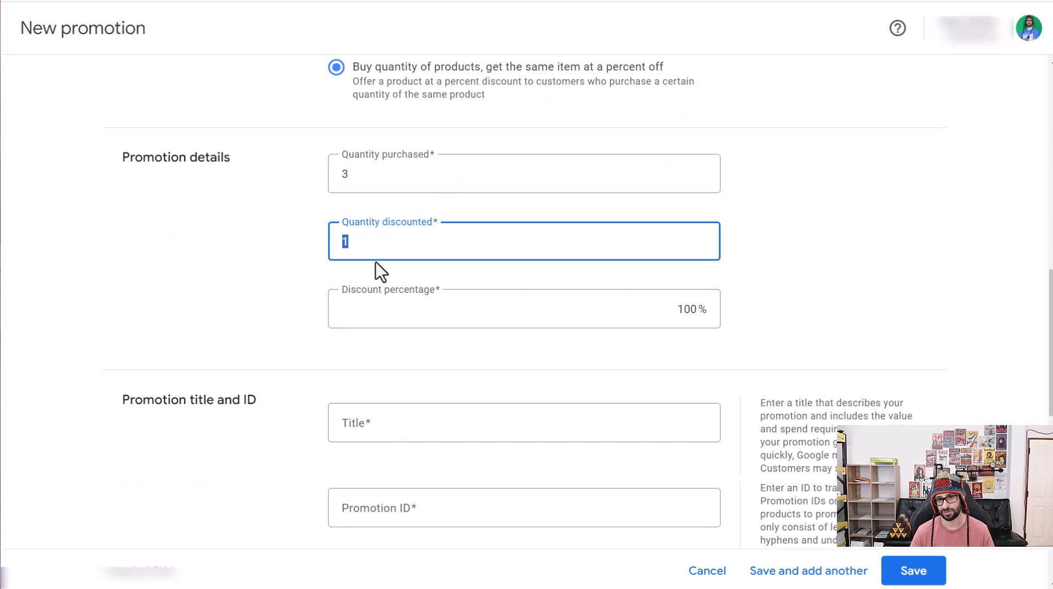
{"action": "left_click", "coordinate": [333, 178]}
{"action": "type", "text": "1"}
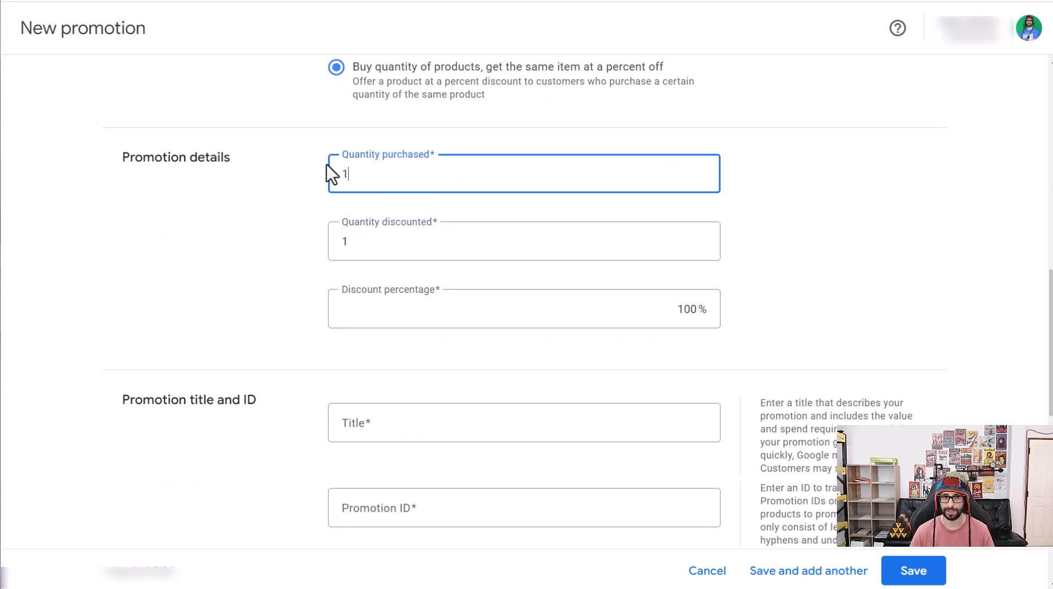
{"action": "left_click", "coordinate": [665, 308]}
{"action": "type", "text": "50"}
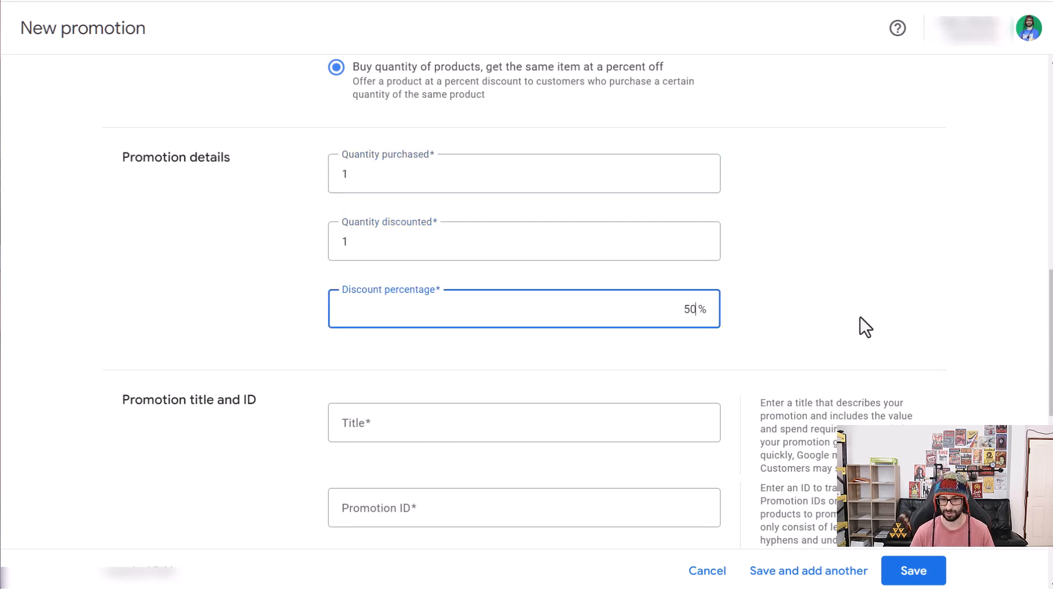
{"action": "left_click", "coordinate": [860, 318]}
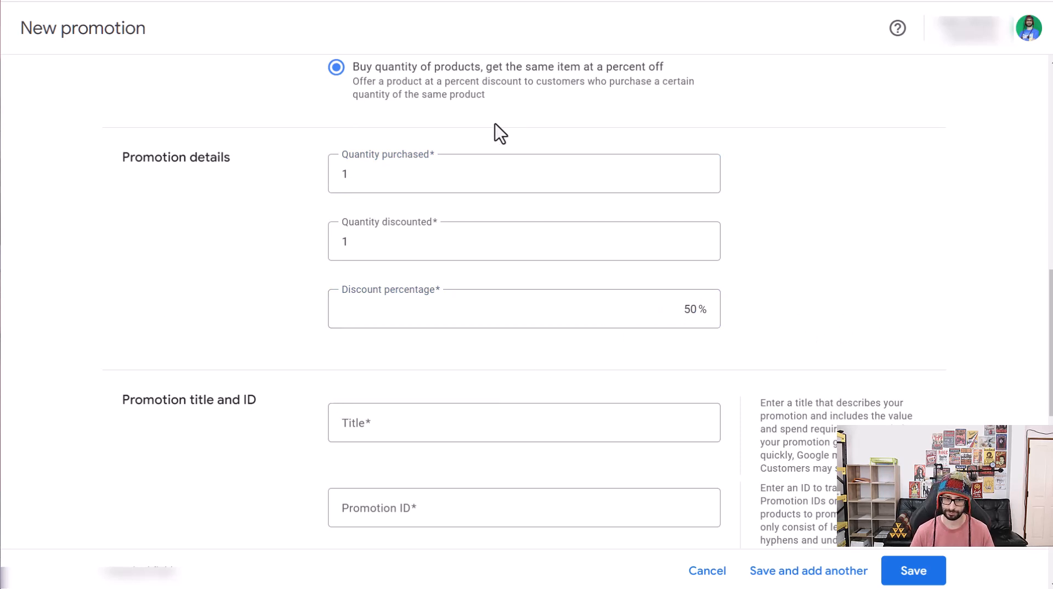
- Set the promotion type to Percentage off with a discount percentage of 20%
{"action": "scroll", "coordinate": [407, 182], "scroll_direction": "up", "scroll_amount": 4}
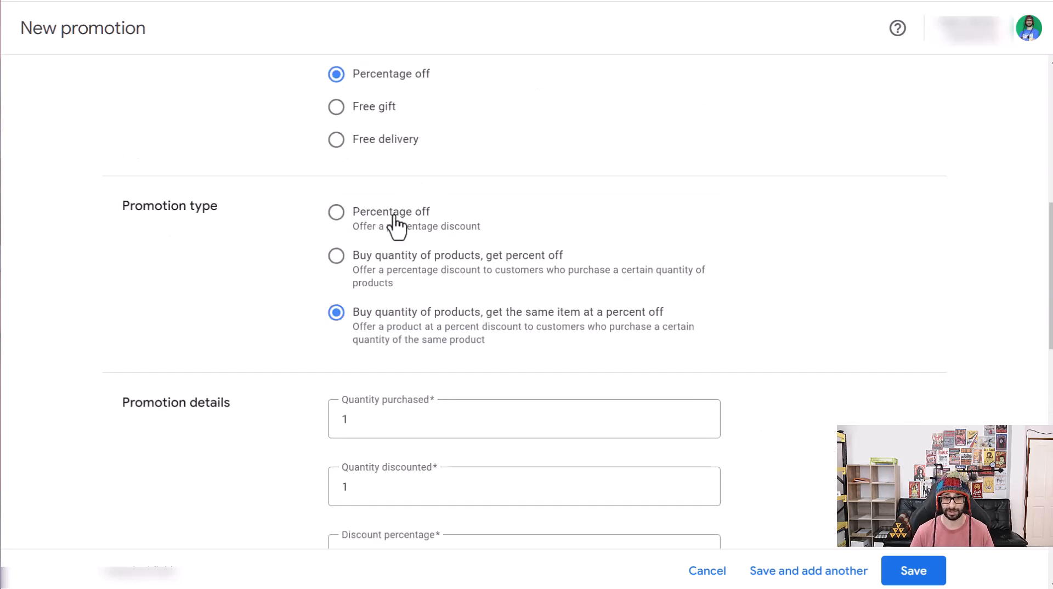
{"action": "left_click", "coordinate": [397, 227]}
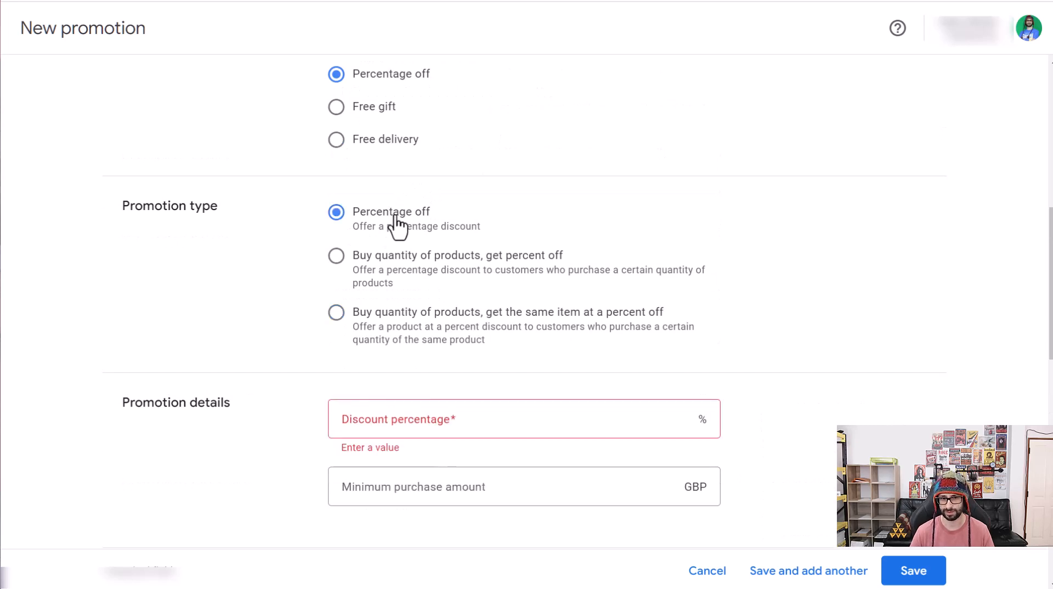
{"action": "left_click", "coordinate": [565, 419]}
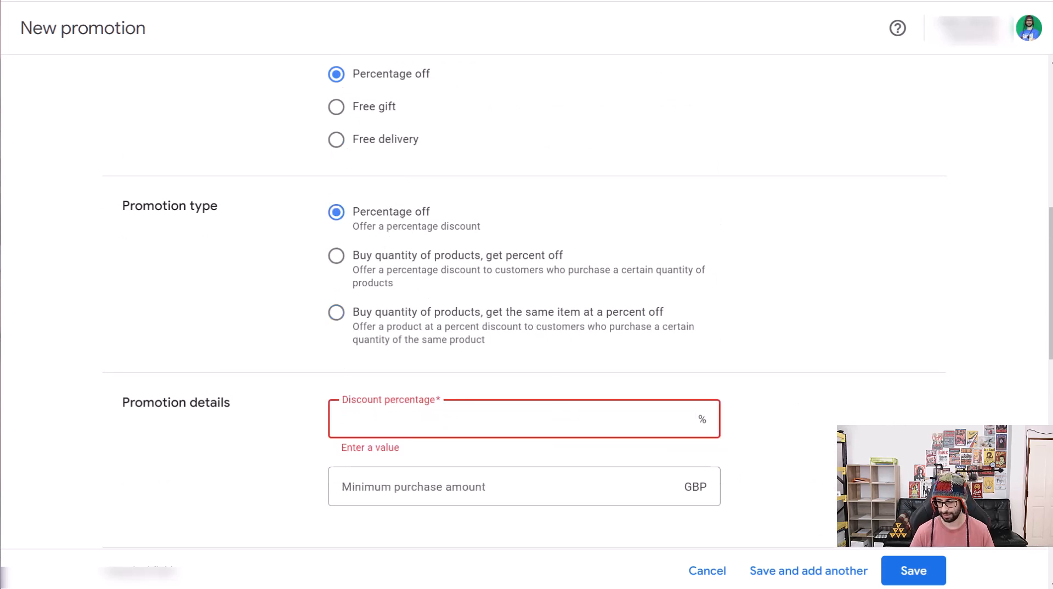
{"action": "type", "text": "20"}
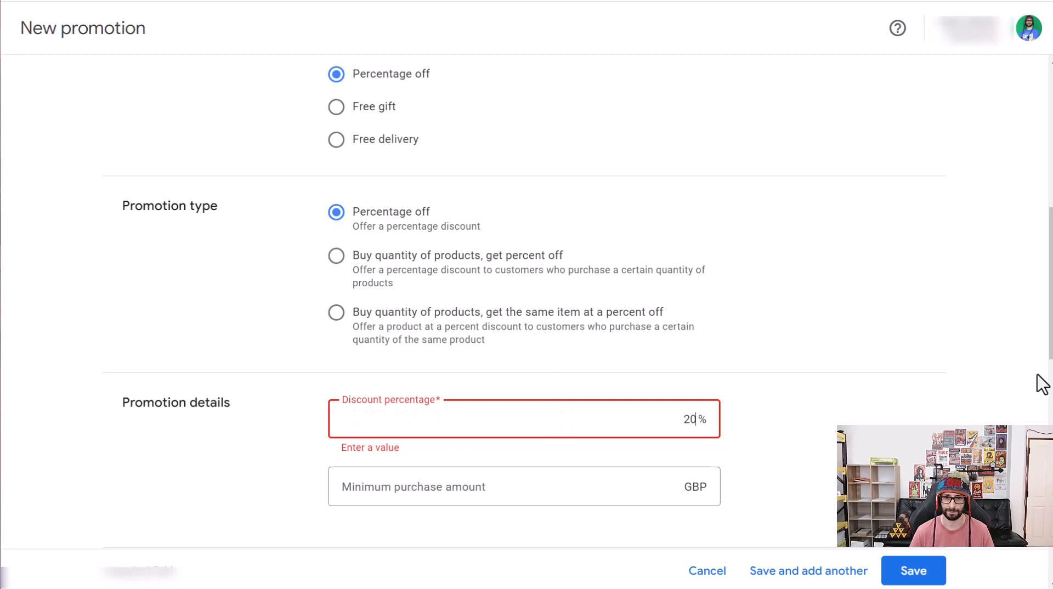
- Enter "20% Discount" as the promotion title and open the promotion ID for entry
{"action": "scroll", "coordinate": [640, 384], "scroll_direction": "down", "scroll_amount": 5}
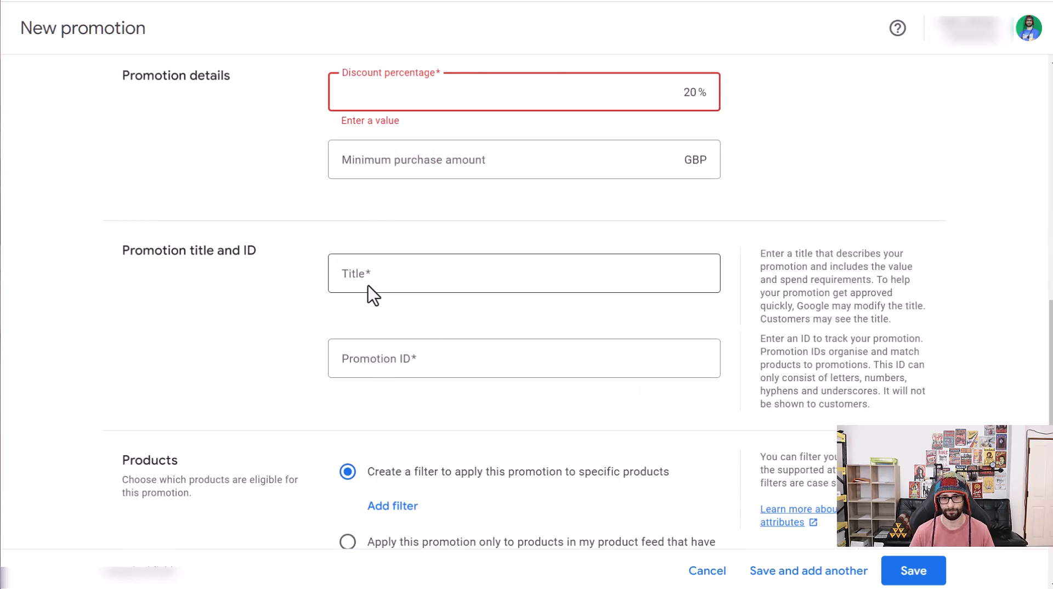
{"action": "left_click", "coordinate": [433, 283]}
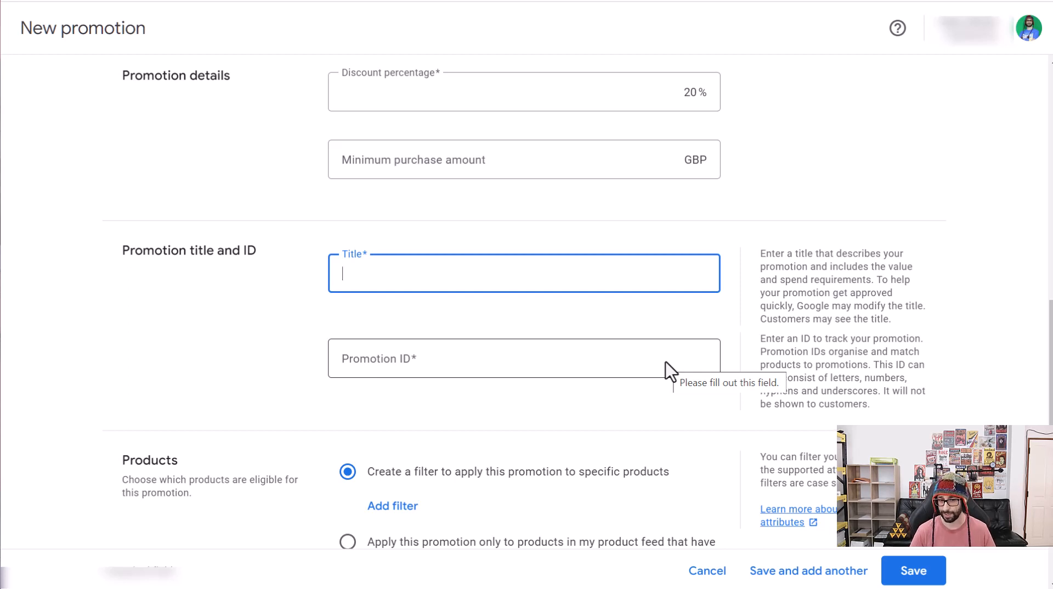
{"action": "type", "text": "20% "}
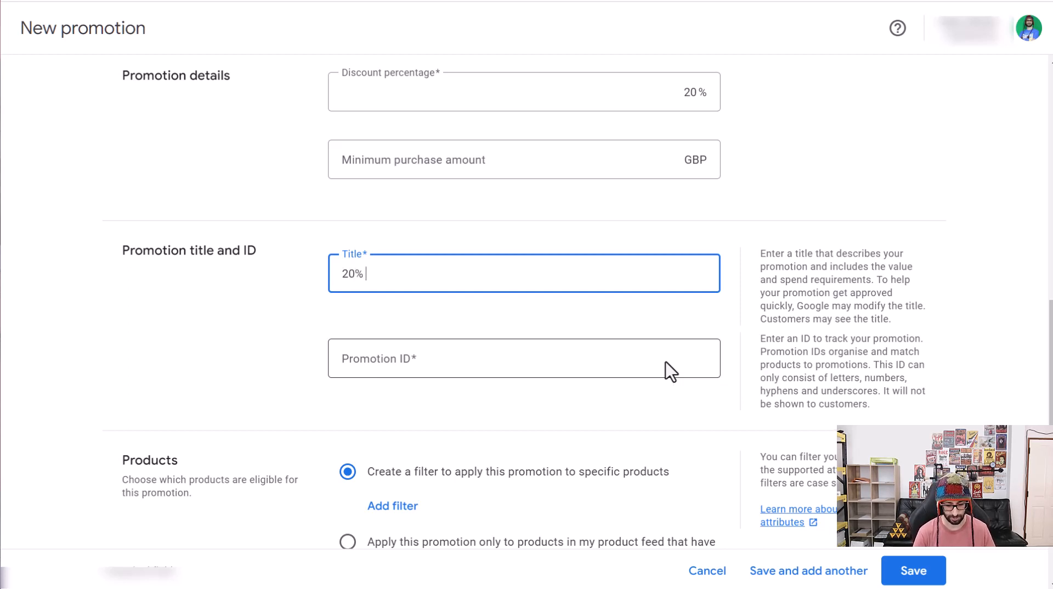
{"action": "type", "text": "Discount"}
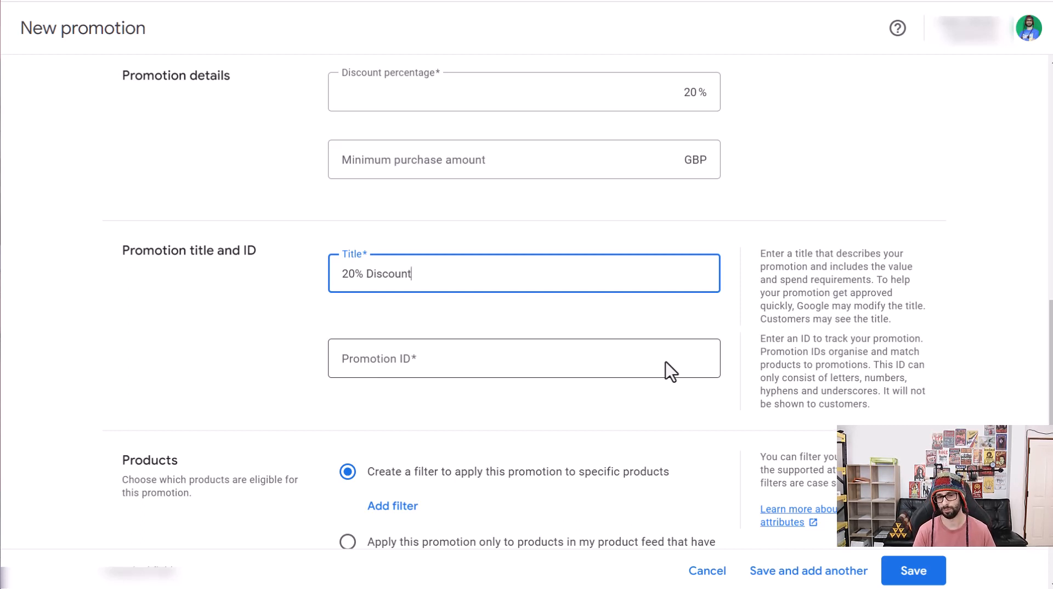
{"action": "left_click", "coordinate": [666, 362]}
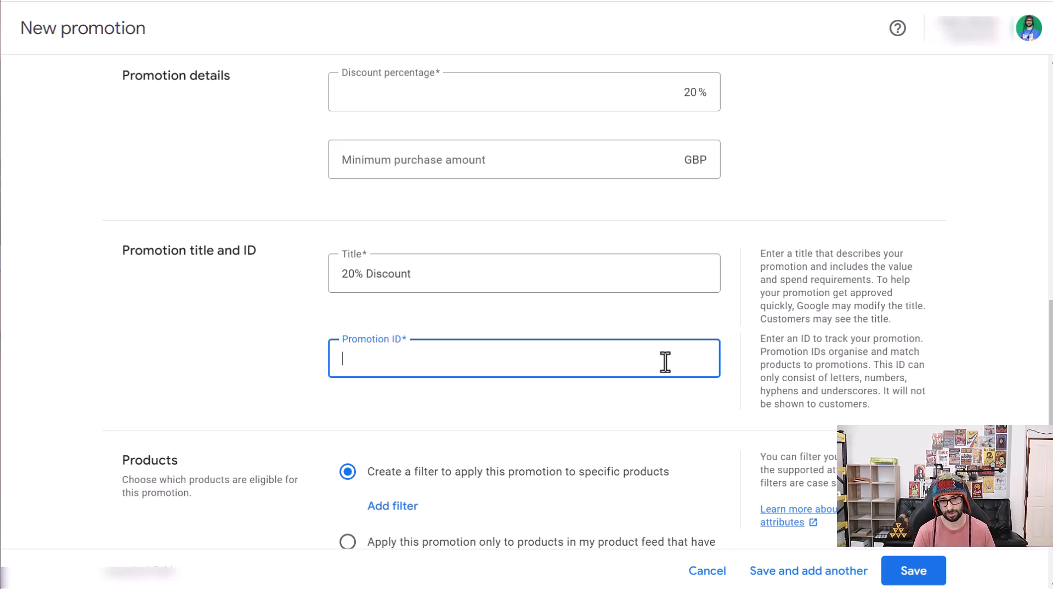
{"action": "type", "text": "february"}
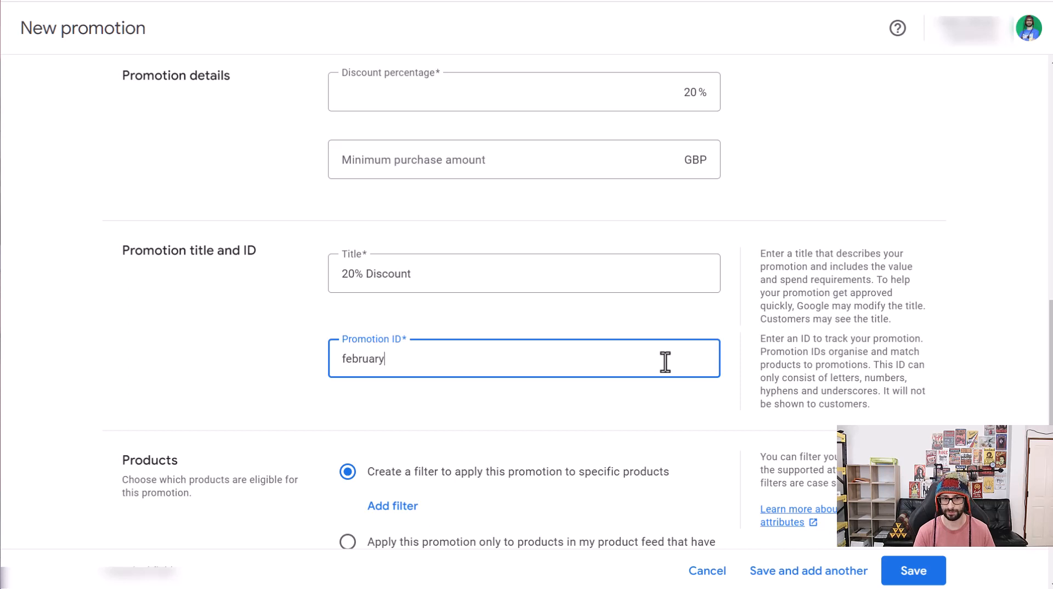
{"action": "key", "text": "BackSpace"}
{"action": "key", "text": "BackSpace"}
{"action": "key", "text": "BackSpace"}
{"action": "key", "text": "BackSpace"}
{"action": "key", "text": "BackSpace"}
{"action": "key", "text": "BackSpace"}
{"action": "key", "text": "BackSpace"}
{"action": "key", "text": "BackSpace"}
- Set the promotion ID to 2024-feb-valentine
{"action": "type", "text": "20"}
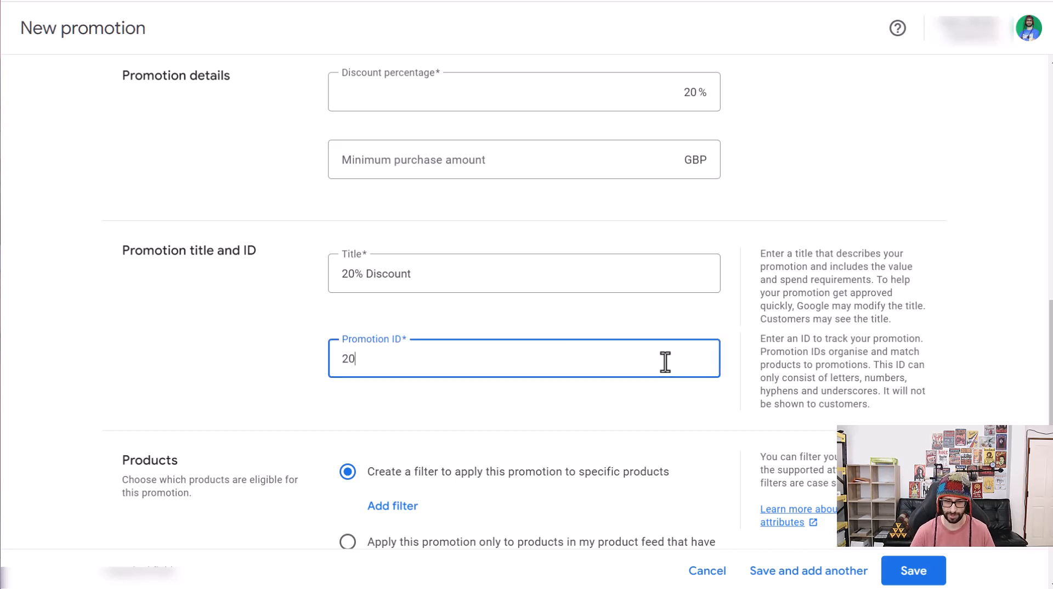
{"action": "type", "text": "24-valentine"}
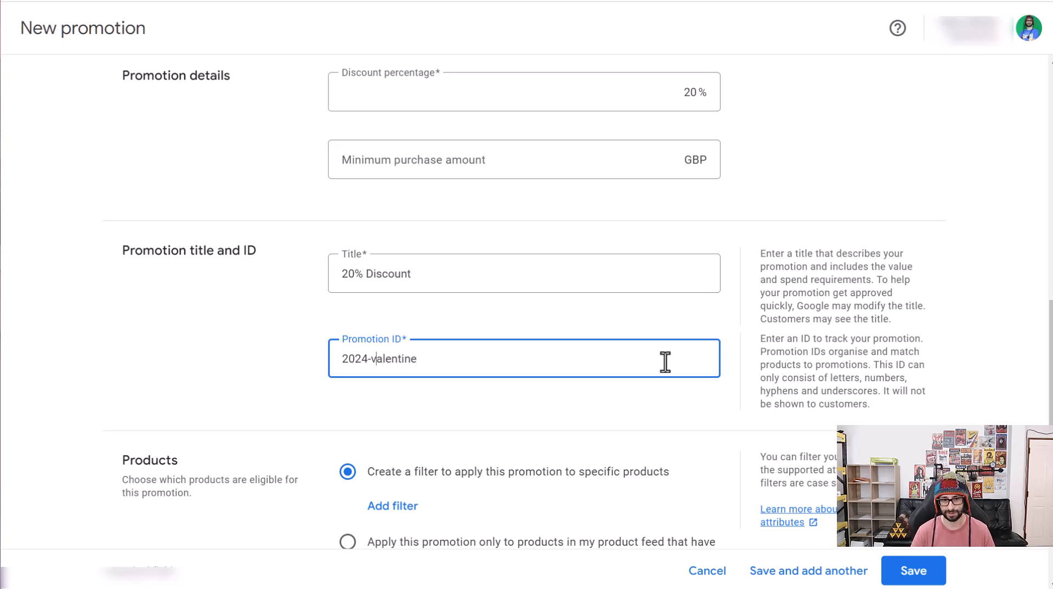
{"action": "type", "text": "feb-"}
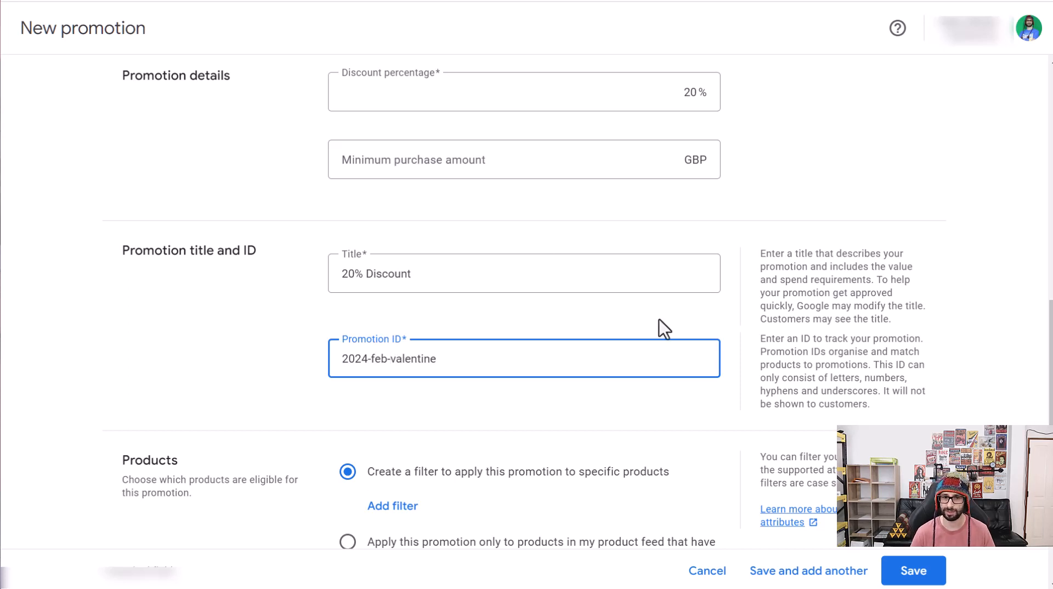
{"action": "left_click", "coordinate": [540, 357]}
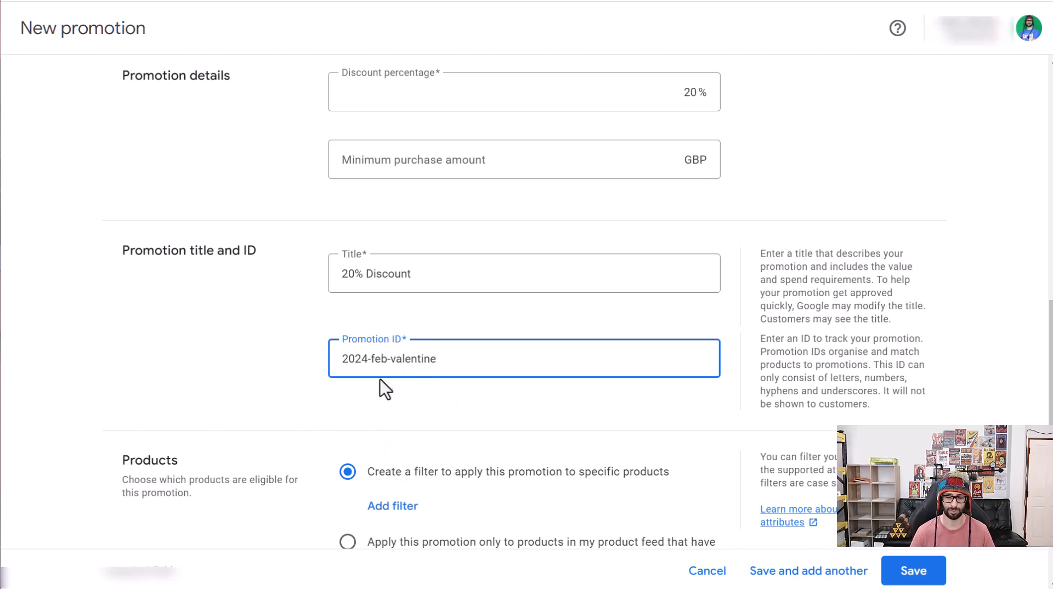
- Check the attributes available for a product filter without adding one, and apply the promotion only to feed products that have this promotion ID
{"action": "scroll", "coordinate": [380, 384], "scroll_direction": "down", "scroll_amount": 3}
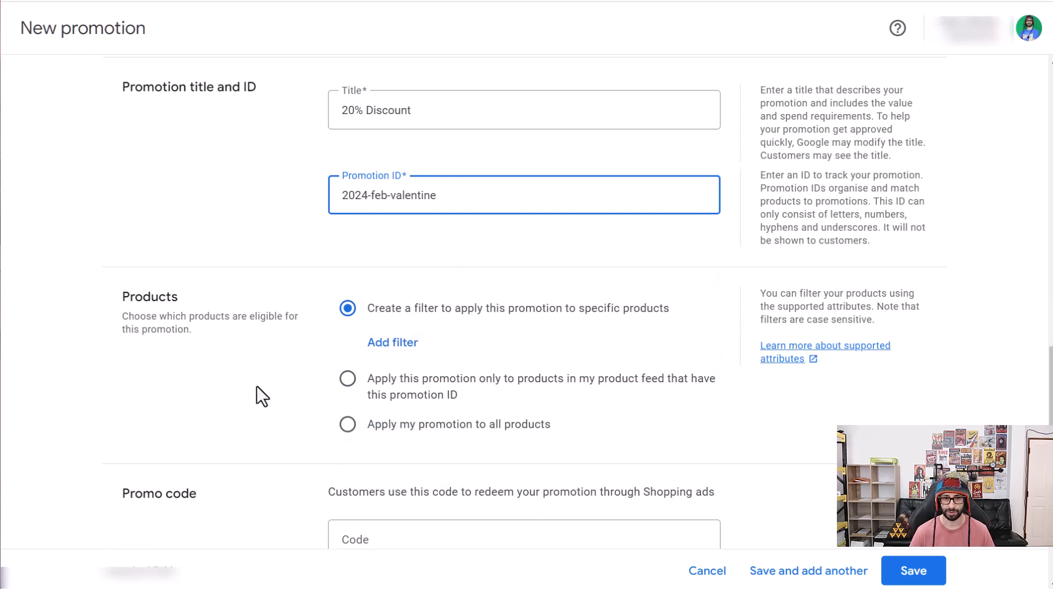
{"action": "left_click", "coordinate": [420, 345]}
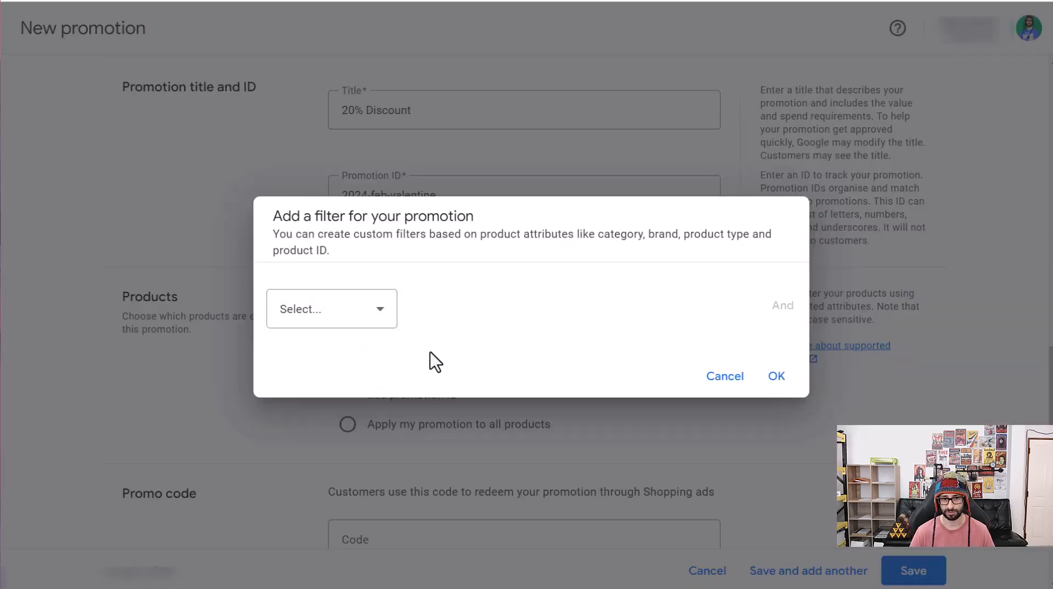
{"action": "left_click", "coordinate": [351, 313]}
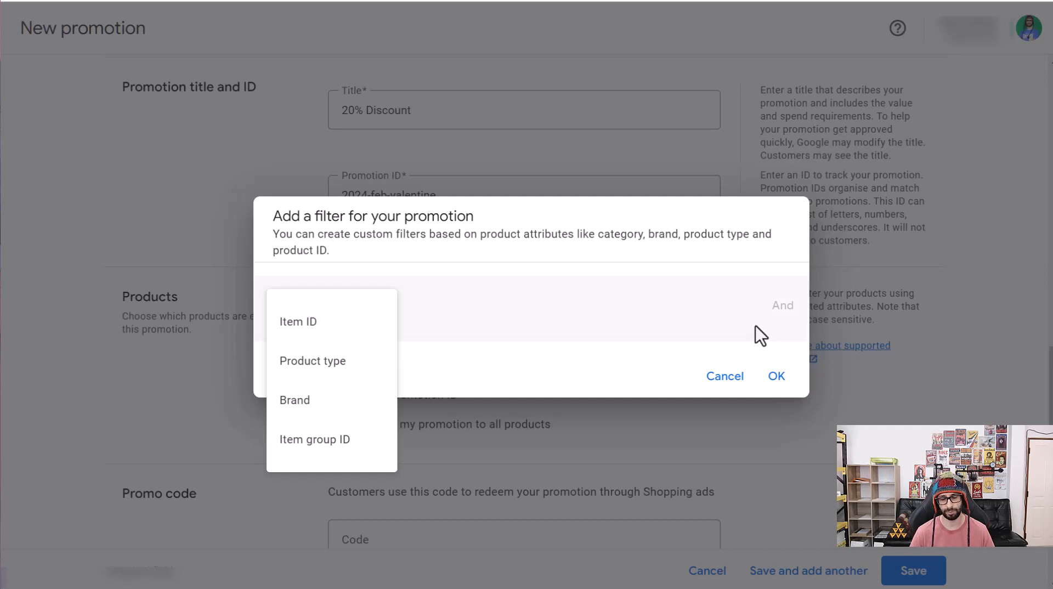
{"action": "left_click", "coordinate": [725, 377]}
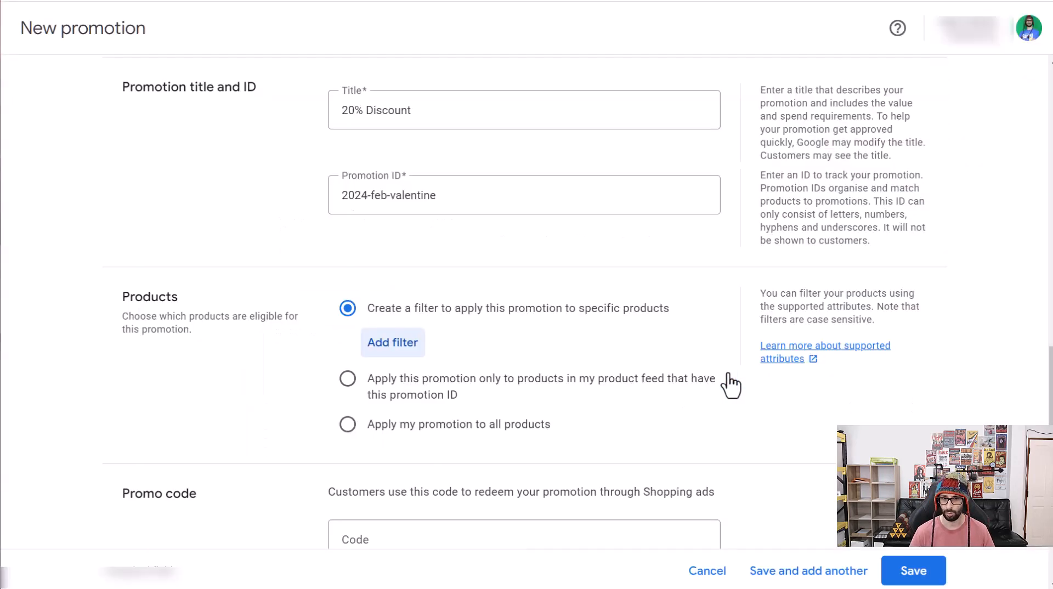
{"action": "left_click", "coordinate": [413, 395]}
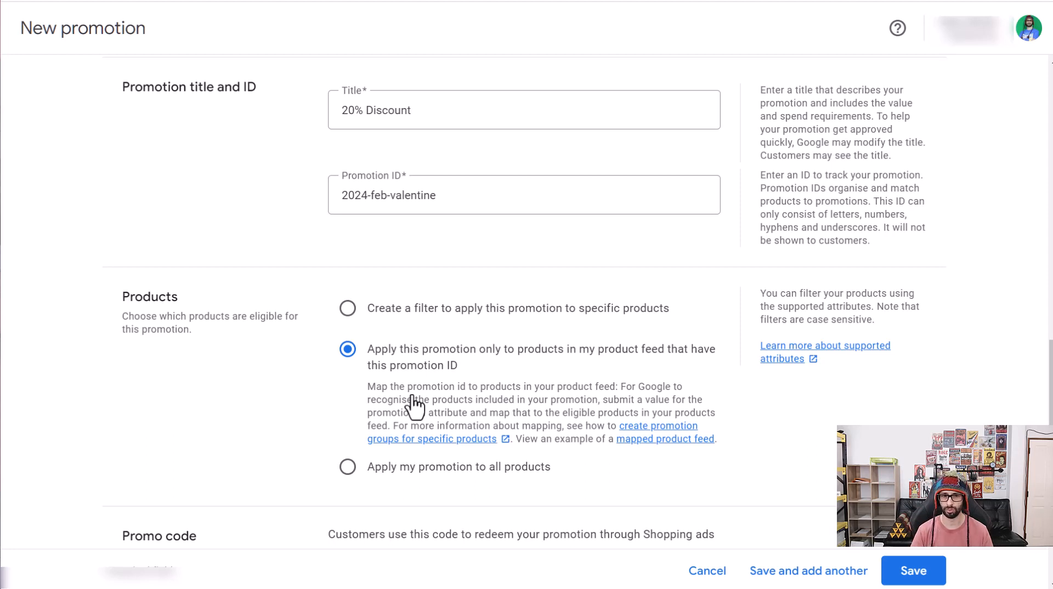
{"action": "left_click", "coordinate": [458, 309]}
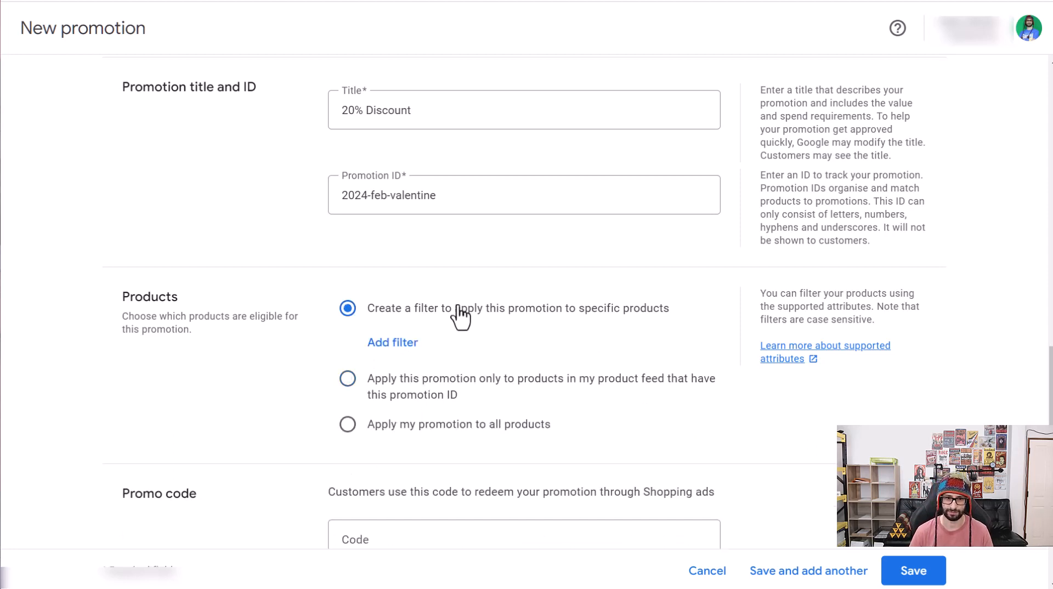
{"action": "left_click", "coordinate": [405, 343]}
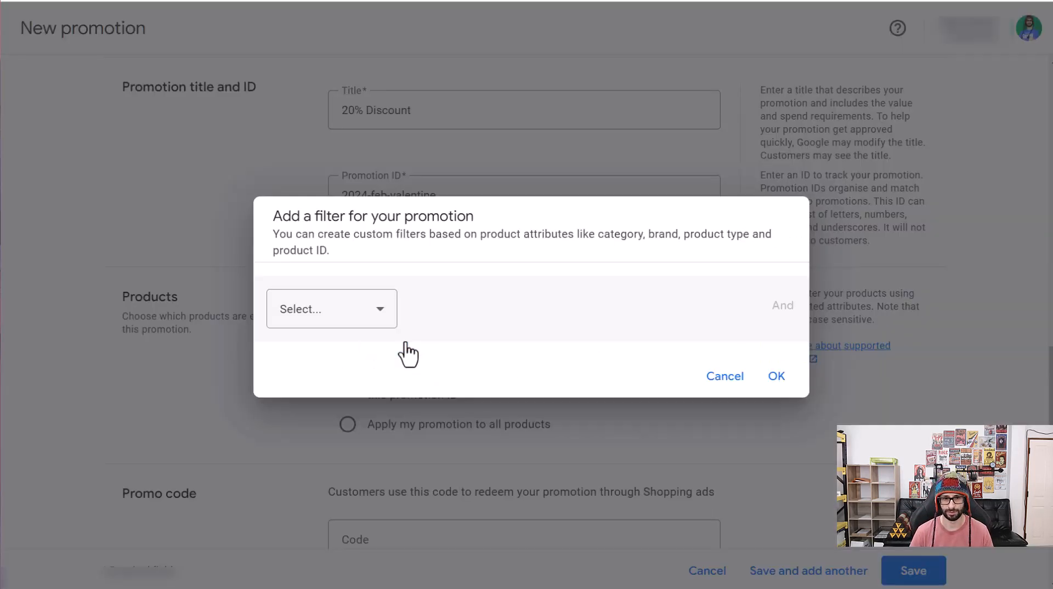
{"action": "left_click", "coordinate": [369, 318]}
{"action": "left_click", "coordinate": [340, 370]}
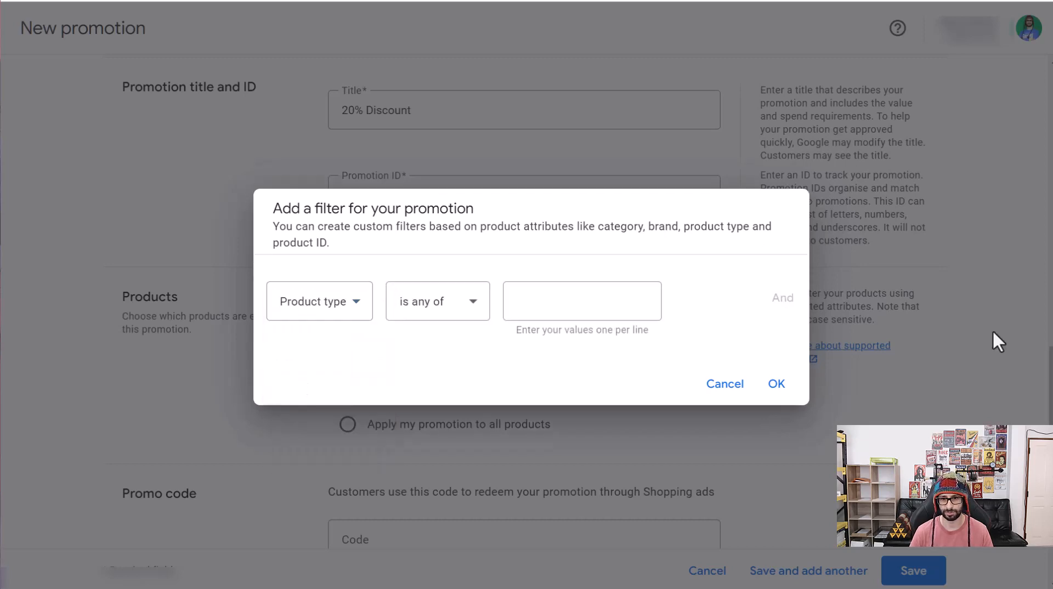
{"action": "left_click", "coordinate": [542, 305]}
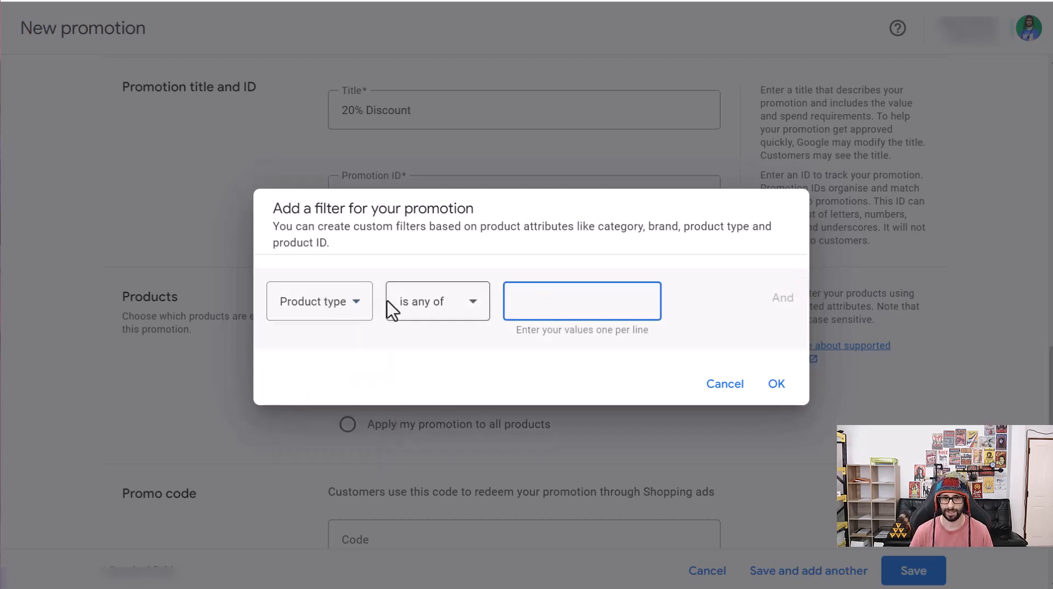
{"action": "left_click", "coordinate": [339, 313]}
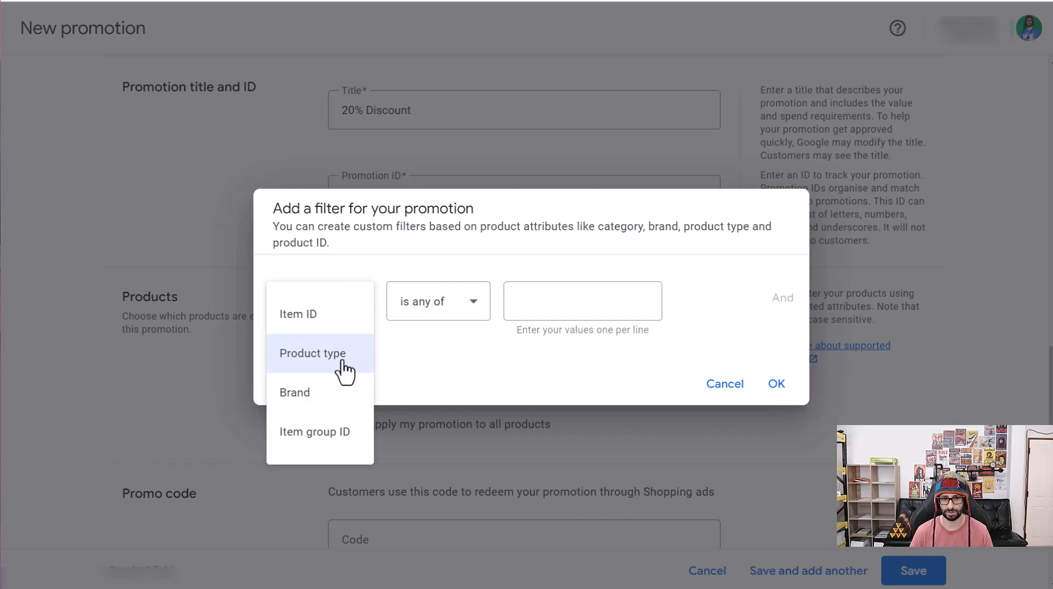
{"action": "left_click", "coordinate": [453, 375]}
{"action": "left_click", "coordinate": [726, 385]}
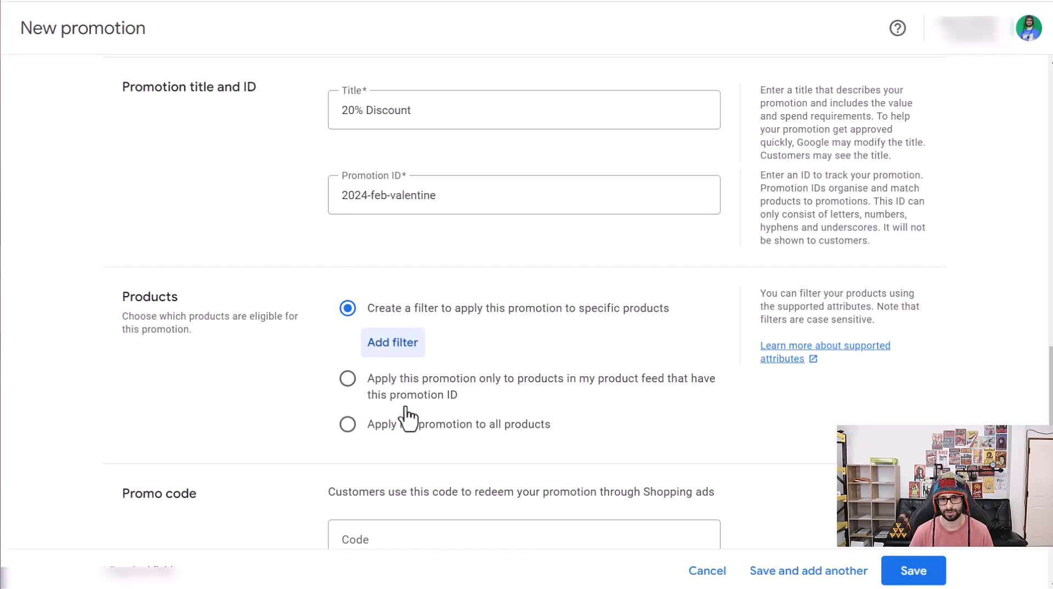
{"action": "left_click", "coordinate": [455, 387]}
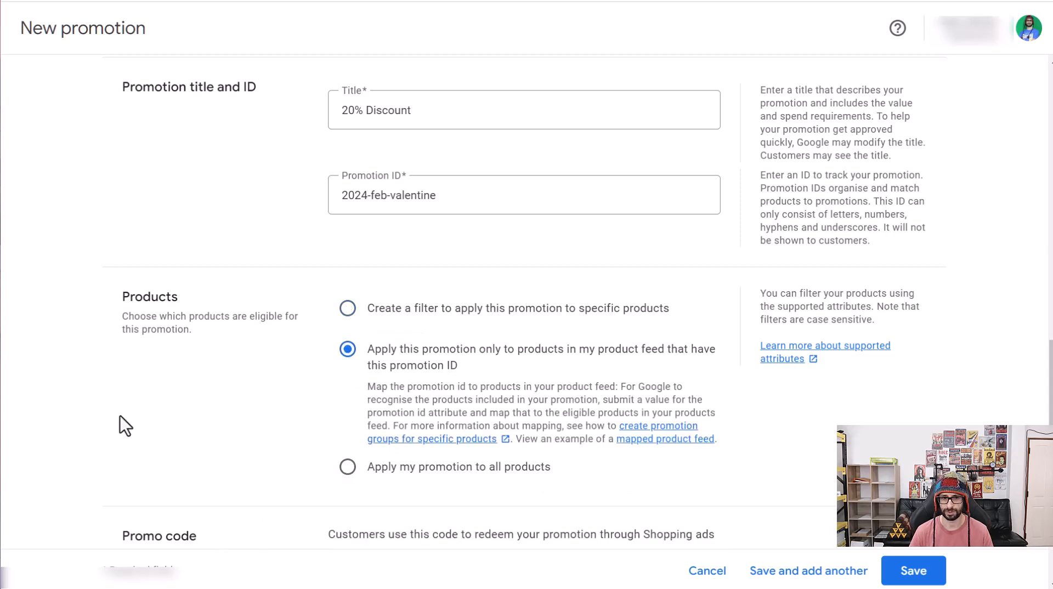
- Apply the promotion to all products and set its promo code to Valentine
{"action": "left_click", "coordinate": [447, 469]}
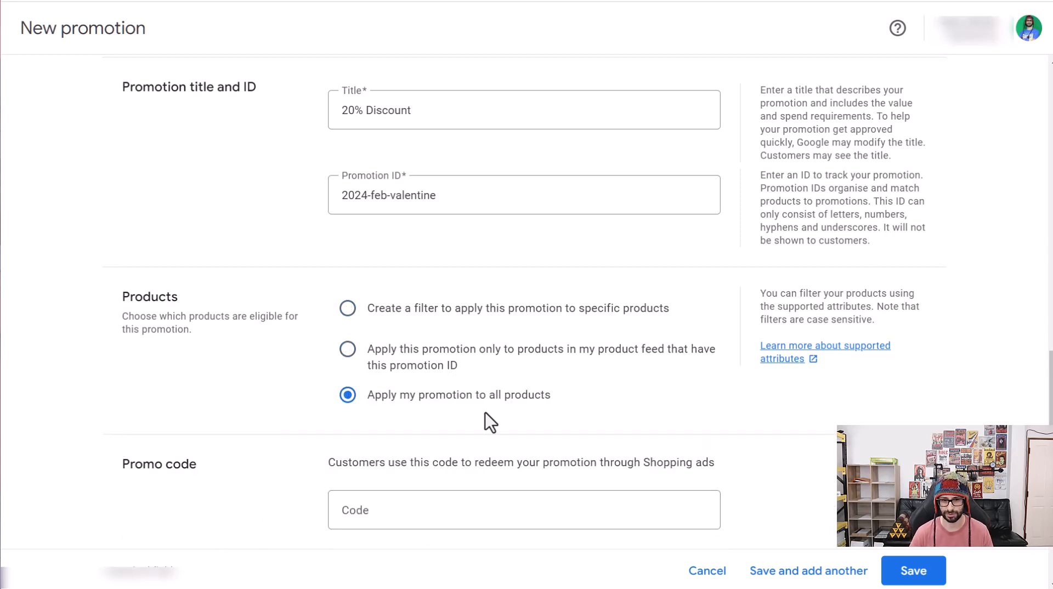
{"action": "scroll", "coordinate": [332, 439], "scroll_direction": "down", "scroll_amount": 3}
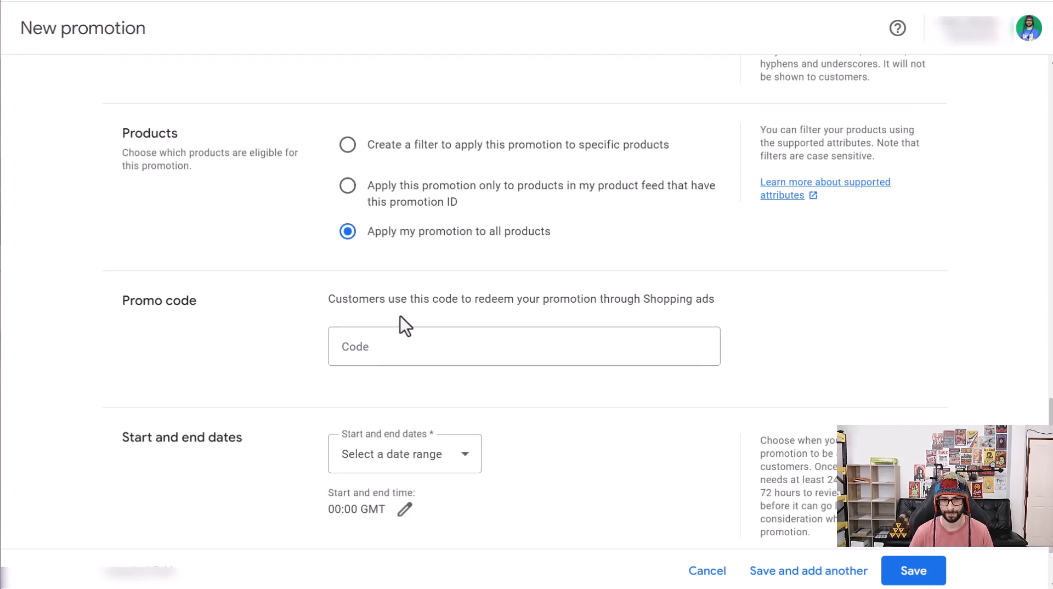
{"action": "left_click", "coordinate": [415, 342]}
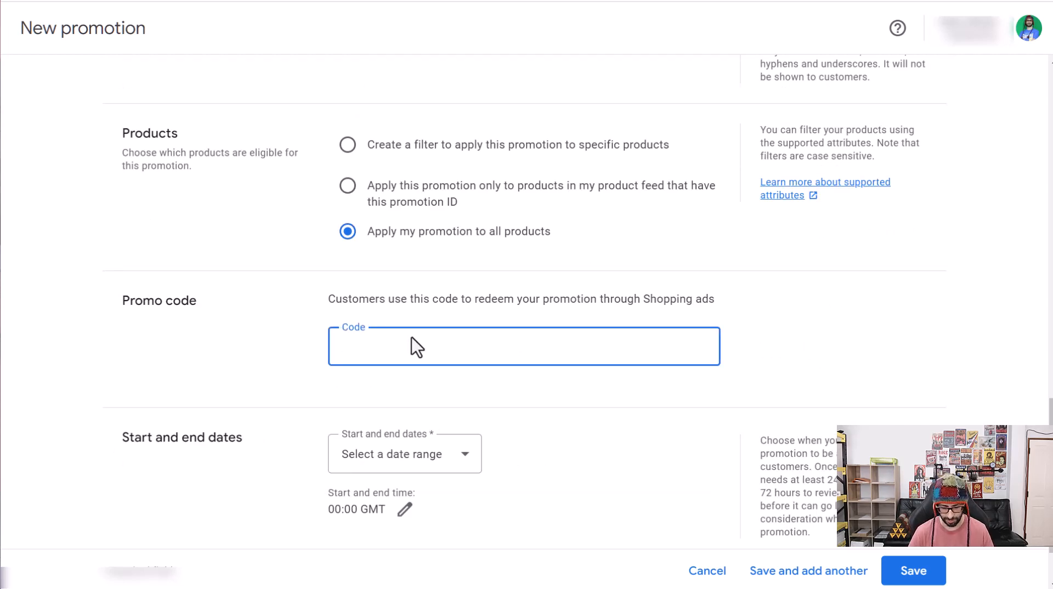
{"action": "type", "text": "Va"}
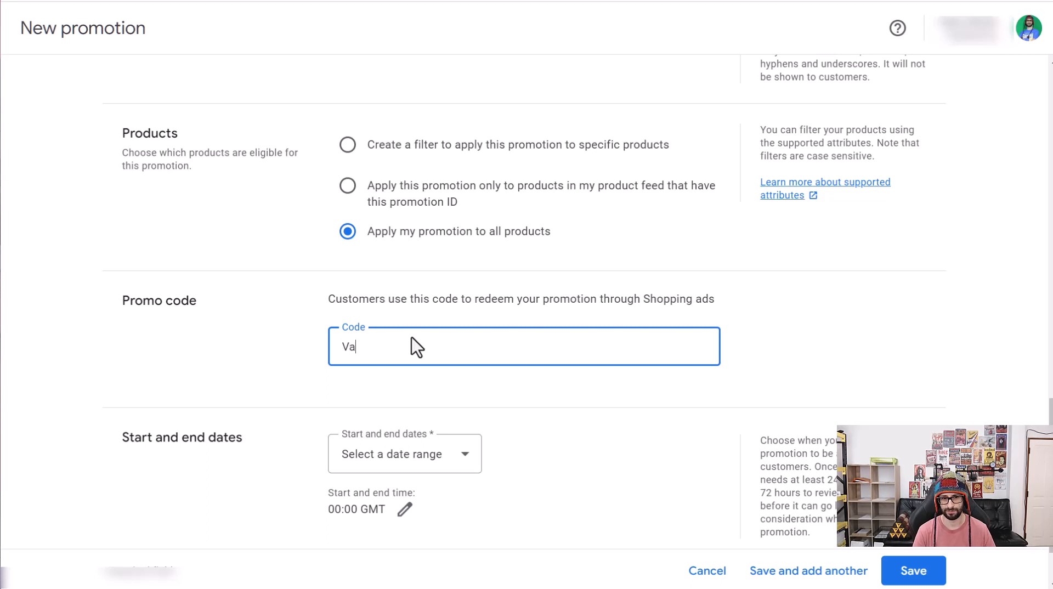
{"action": "key", "text": "BackSpace"}
{"action": "type", "text": "alentine"}
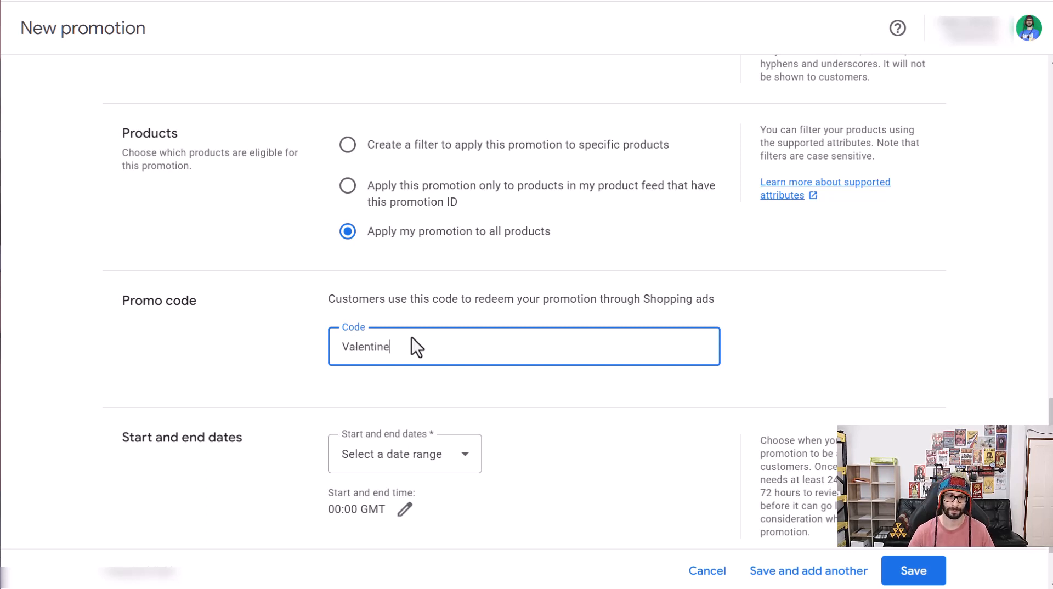
- Set the promotion's start and end dates to 17 - 24 Jan 2024
{"action": "scroll", "coordinate": [414, 307], "scroll_direction": "down", "scroll_amount": 2}
{"action": "left_click", "coordinate": [419, 372]}
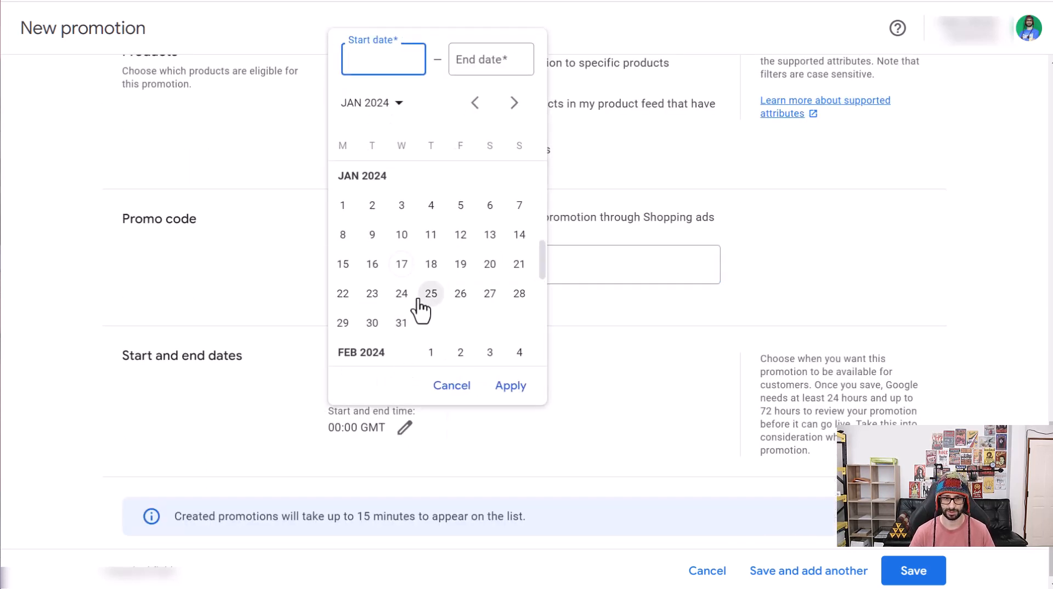
{"action": "left_click", "coordinate": [402, 268]}
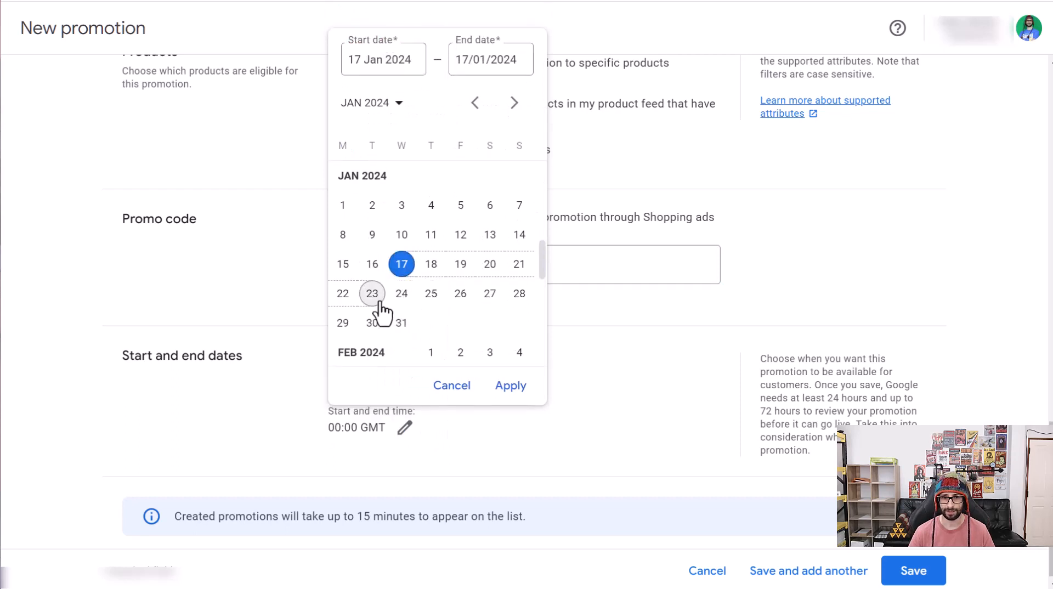
{"action": "left_click", "coordinate": [402, 296]}
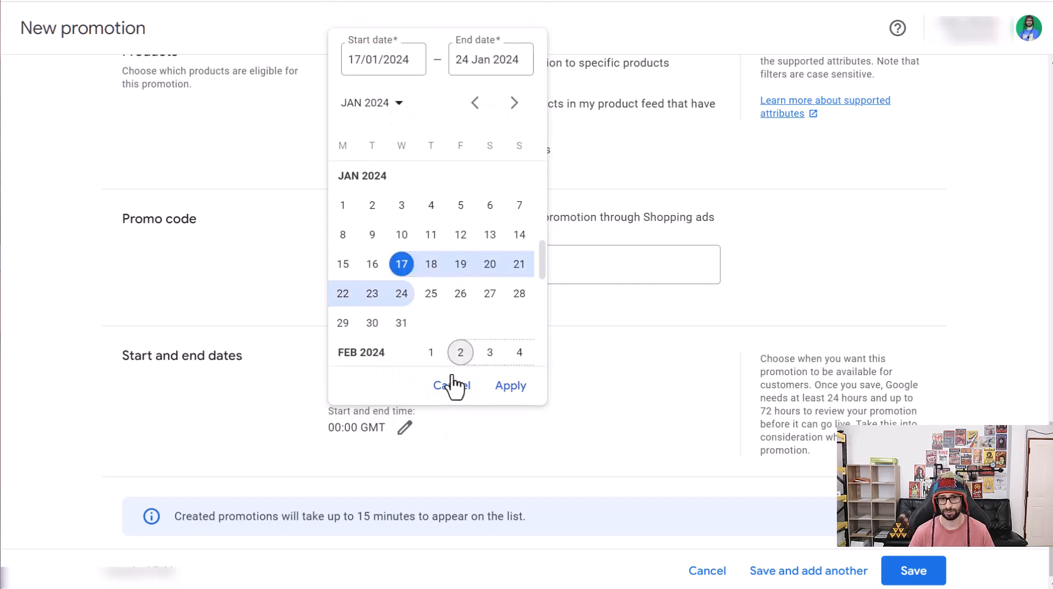
{"action": "left_click", "coordinate": [508, 387]}
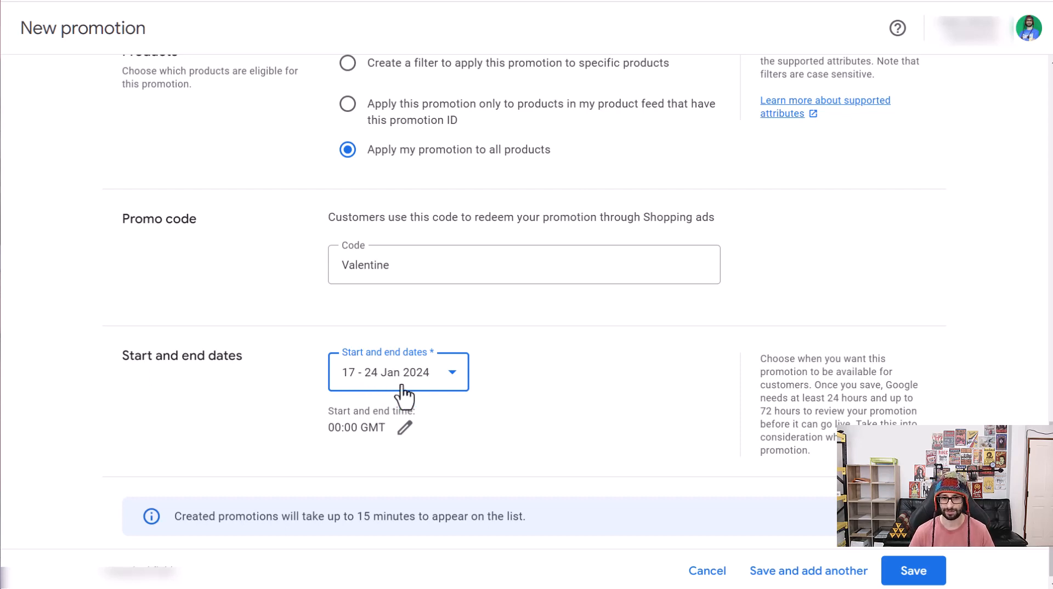
- Open the promotion's start and end times for editing and set the end time to 23:59
{"action": "left_click", "coordinate": [405, 437]}
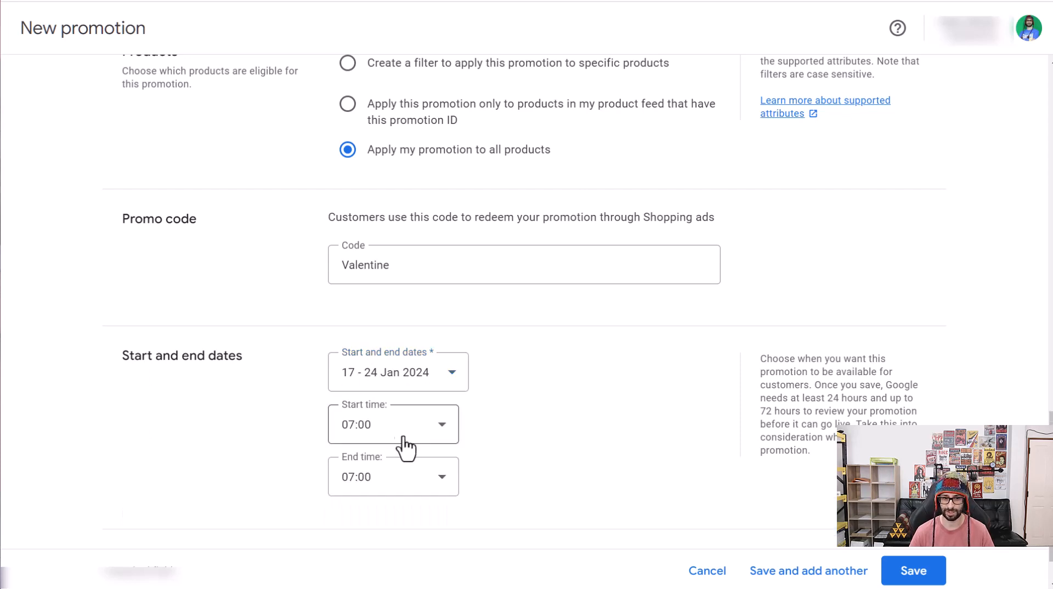
{"action": "left_click", "coordinate": [401, 479]}
{"action": "scroll", "coordinate": [413, 453], "scroll_direction": "down", "scroll_amount": 10}
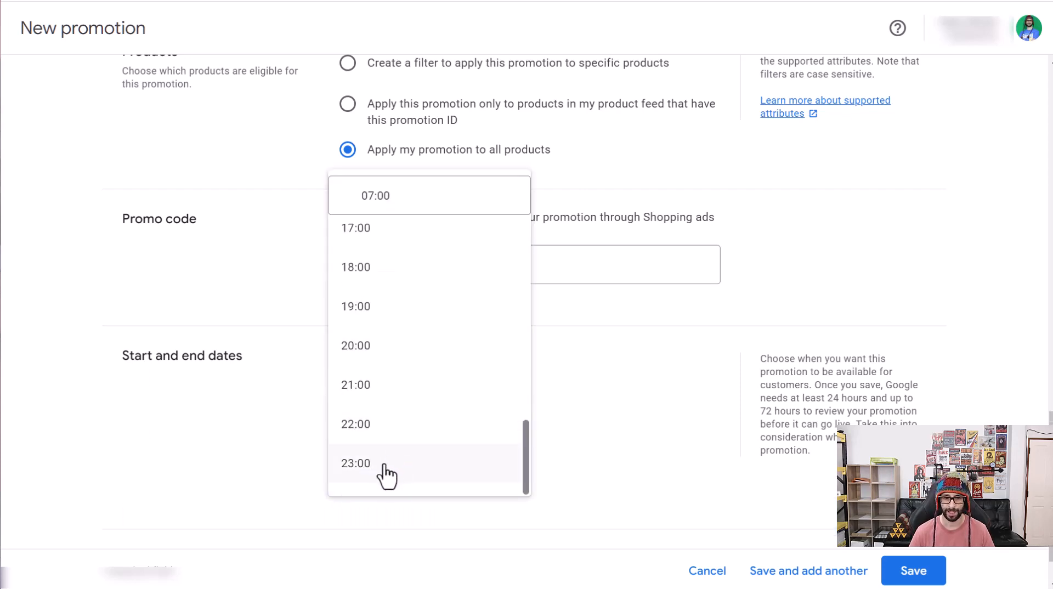
{"action": "left_click", "coordinate": [386, 477]}
{"action": "left_click", "coordinate": [372, 479]}
{"action": "left_click", "coordinate": [383, 197]}
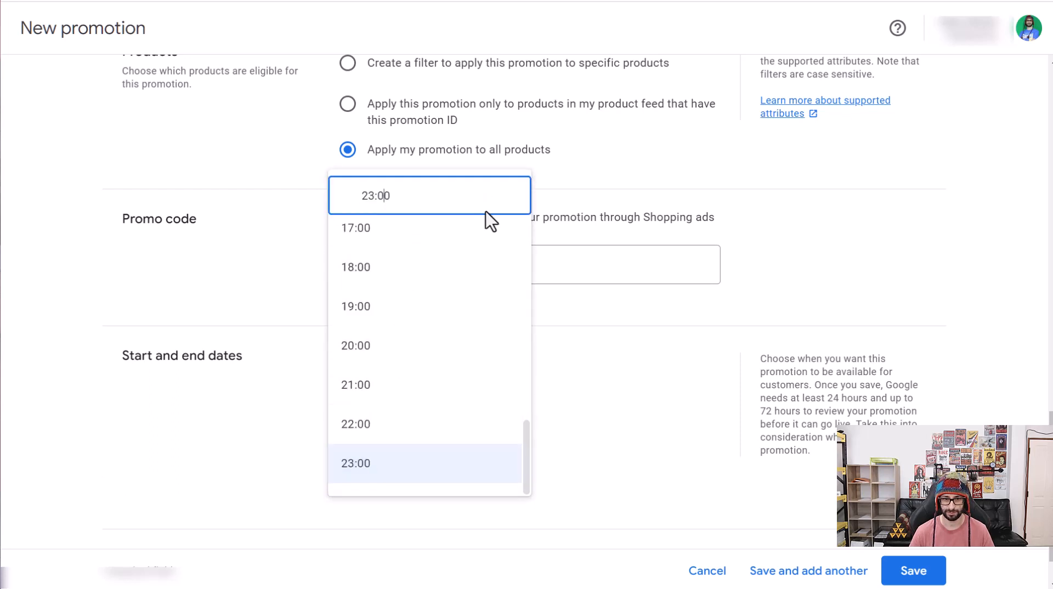
{"action": "key", "text": "BackSpace"}
{"action": "key", "text": "BackSpace"}
{"action": "type", "text": "59"}
{"action": "left_click", "coordinate": [622, 439]}
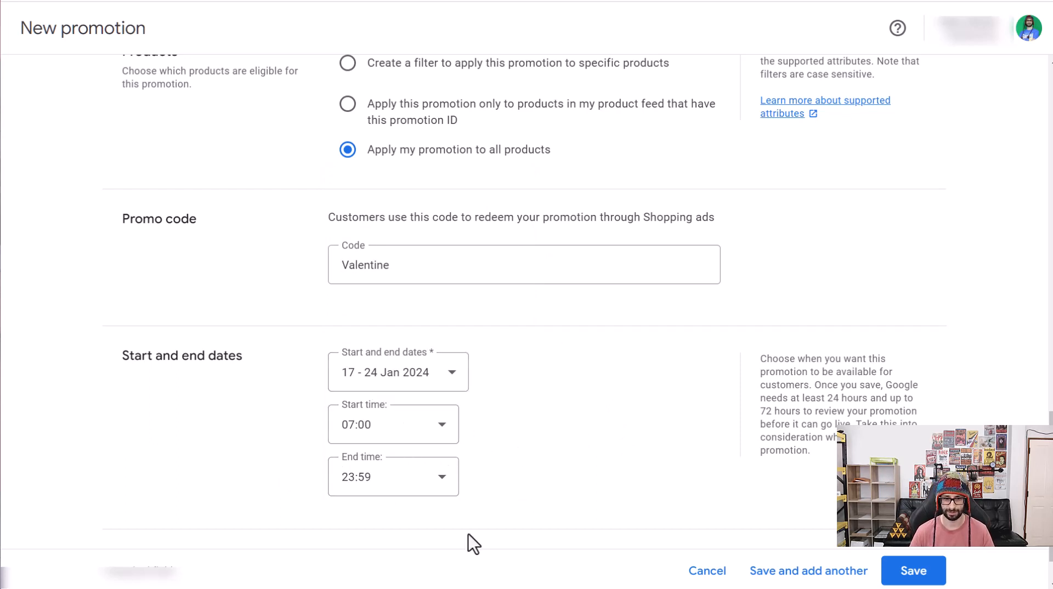
- Discard the new promotion without saving it and return to the list of all promotions
{"action": "scroll", "coordinate": [461, 378], "scroll_direction": "down", "scroll_amount": 1}
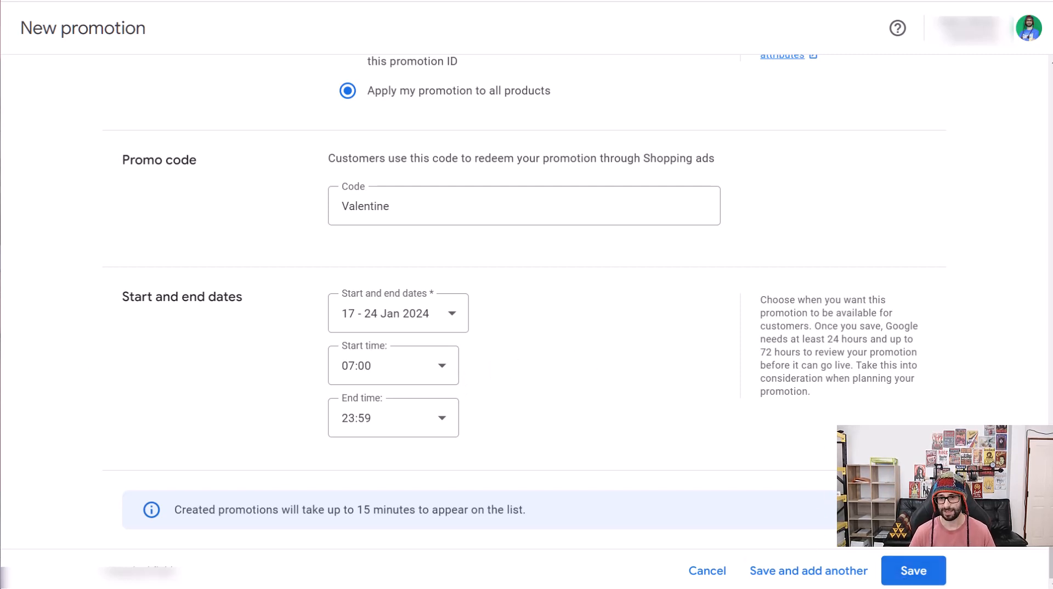
{"action": "left_click", "coordinate": [726, 579]}
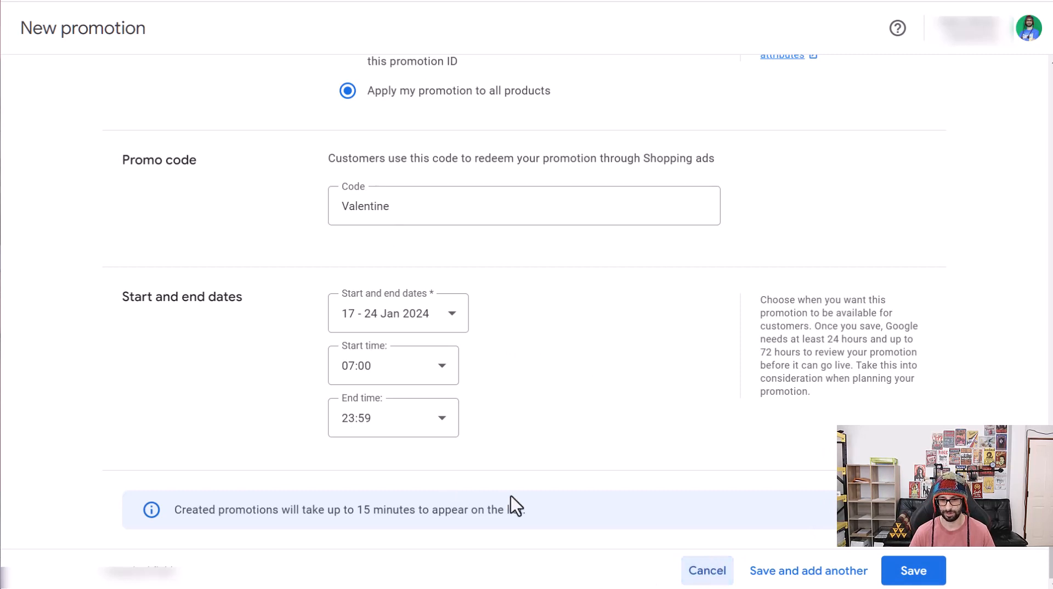
{"action": "left_click", "coordinate": [706, 572]}
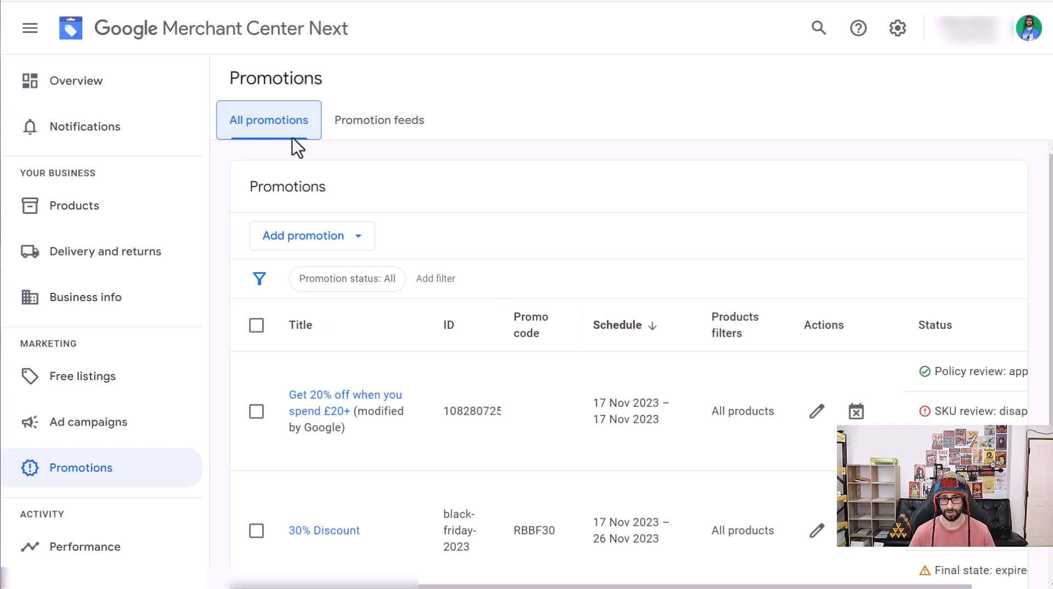
- Look through the existing promotions in the list and open the promotion feeds view
{"action": "scroll", "coordinate": [477, 214], "scroll_direction": "down", "scroll_amount": 2}
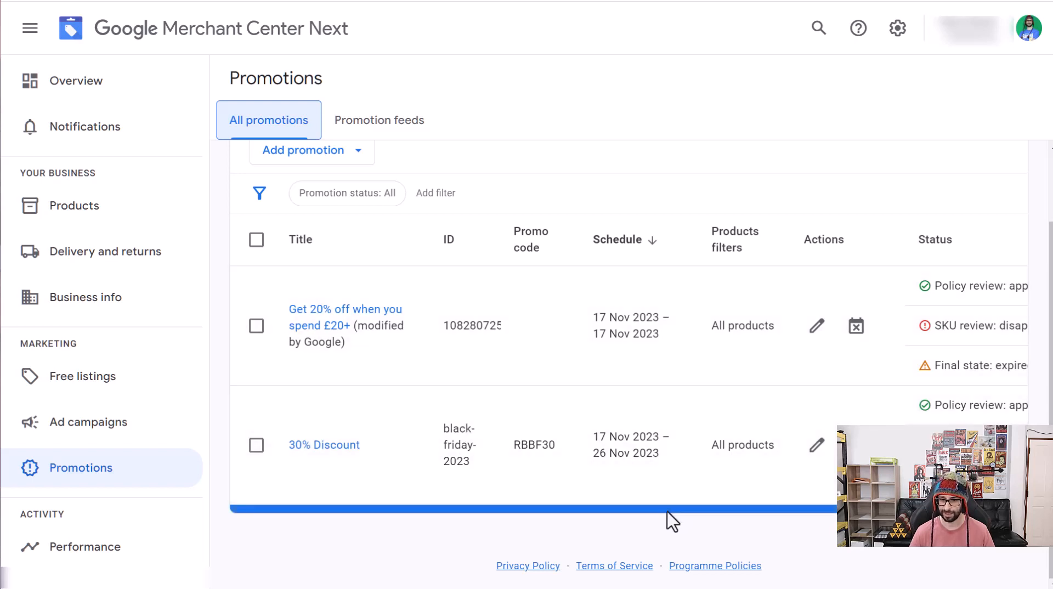
{"action": "left_click_drag", "start_coordinate": [667, 510], "coordinate": [604, 483]}
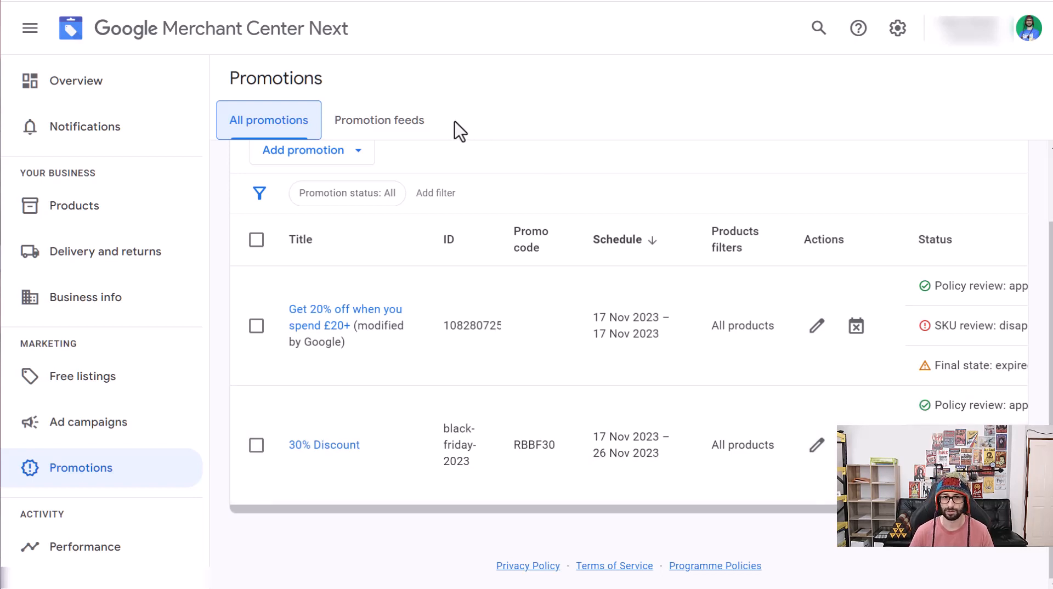
{"action": "left_click", "coordinate": [396, 122]}
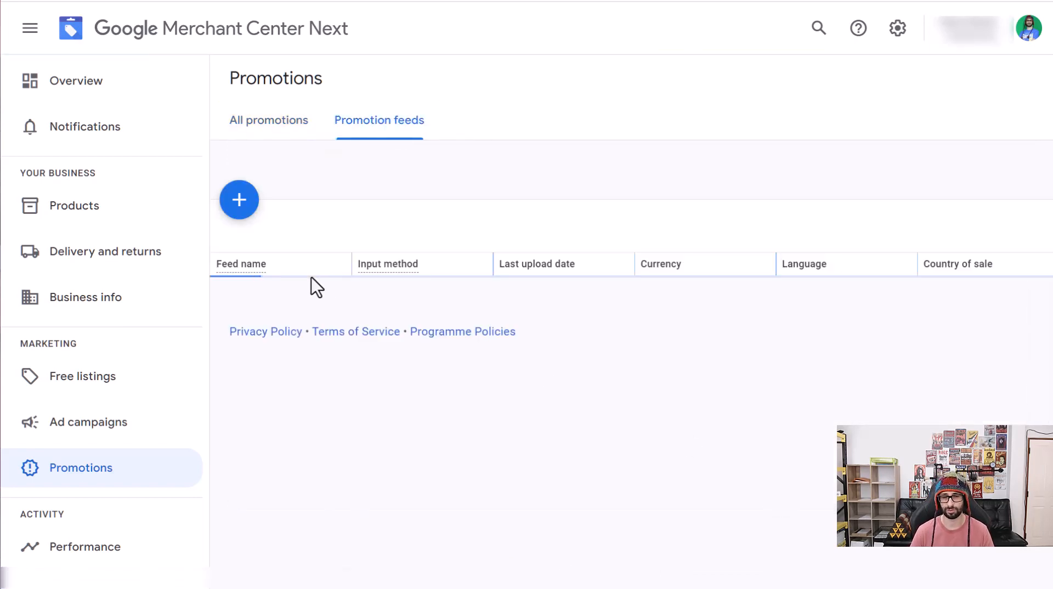